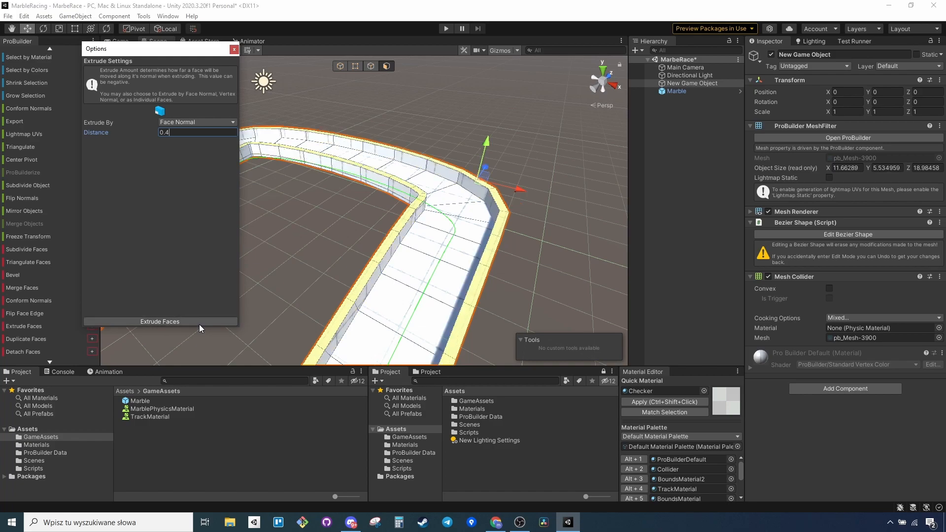
Close the face extrusion options and rename the green sphere object as Marble.
click(235, 49)
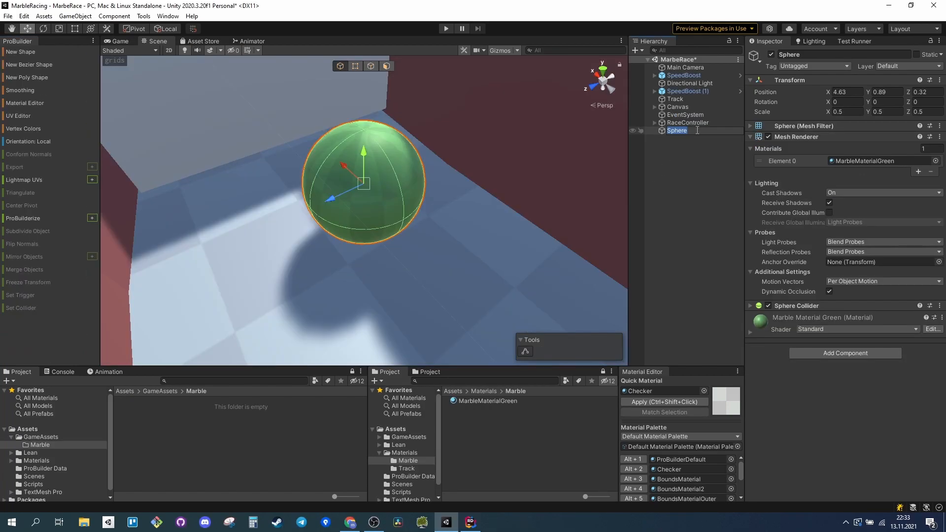
text(Marbl)
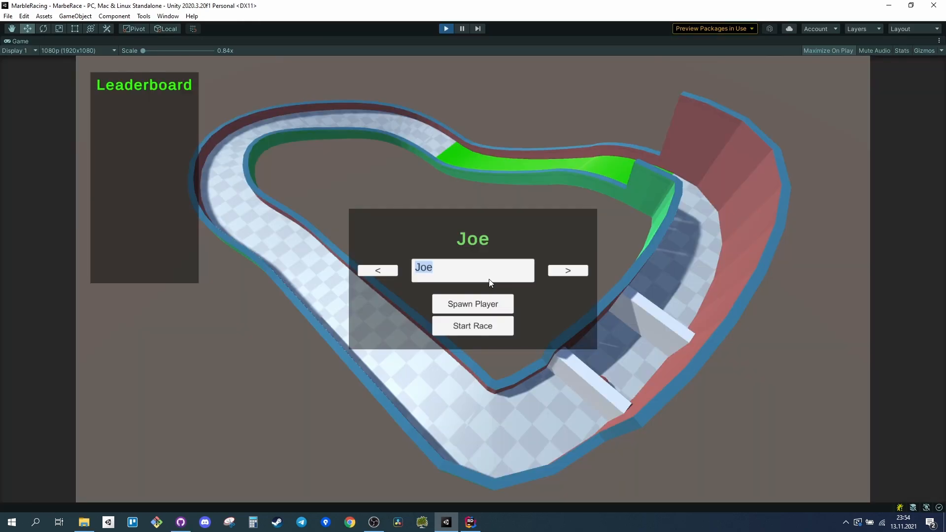
Enter the player's name in the running game, spawn that player and switch to the following marble choice.
text(Doan)
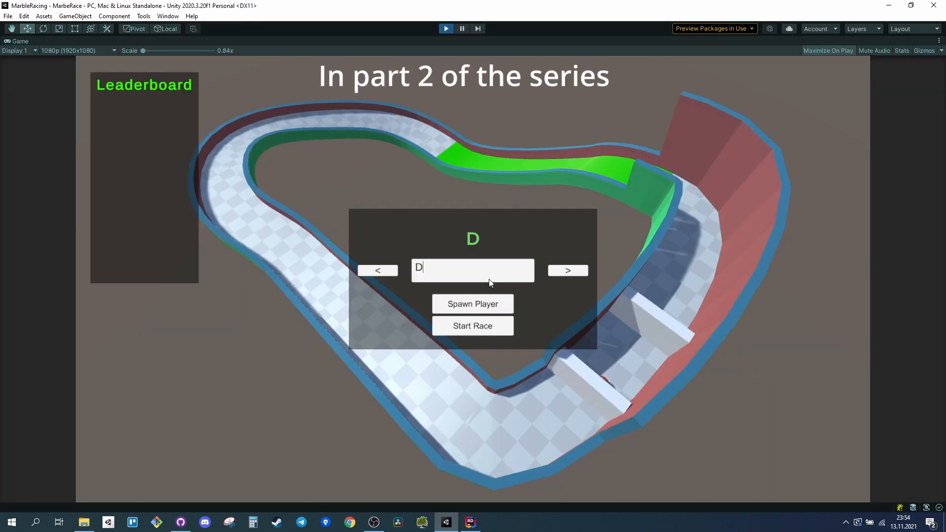
key(BackSpace)
key(BackSpace)
text(nald)
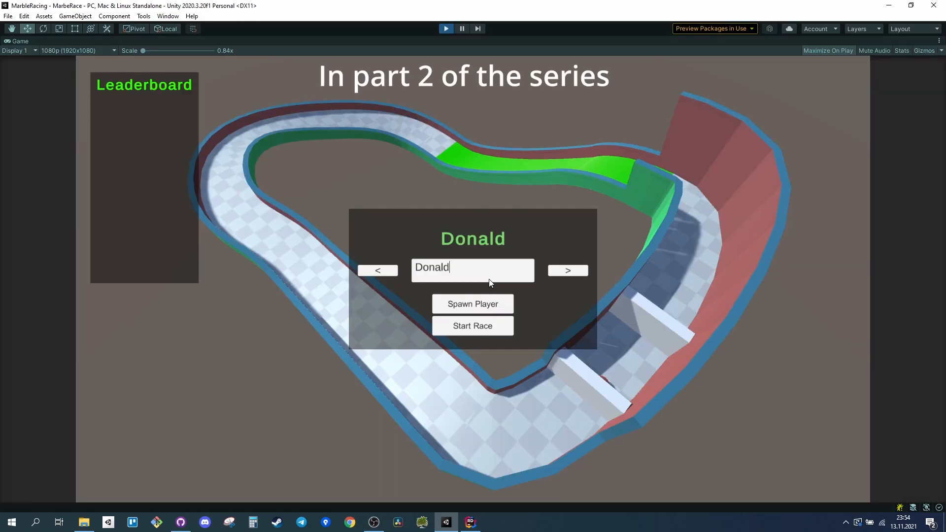
click(500, 302)
click(568, 271)
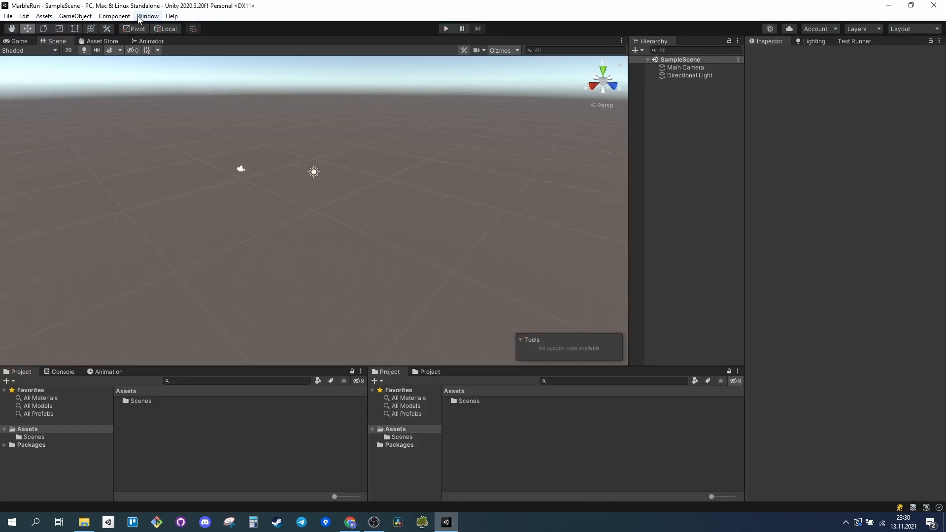
Open the Package Manager and list the packages from the Unity Registry.
click(145, 16)
click(170, 117)
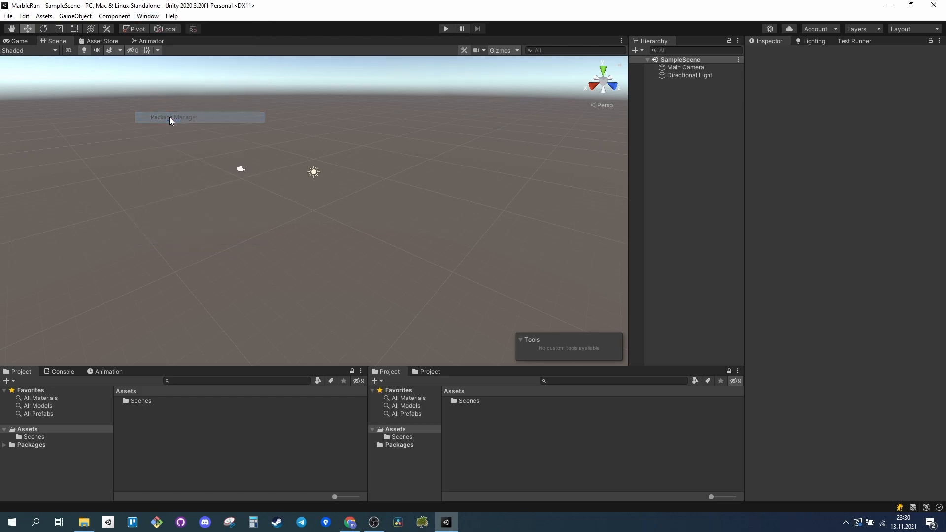
click(111, 52)
click(108, 64)
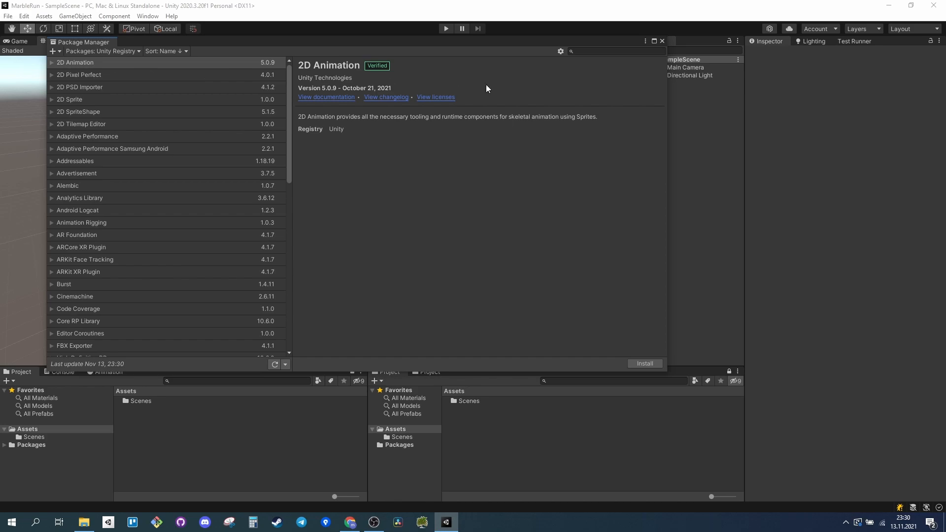
Enable preview packages in the Package Manager's project settings and accept the notice about them.
click(560, 52)
click(574, 62)
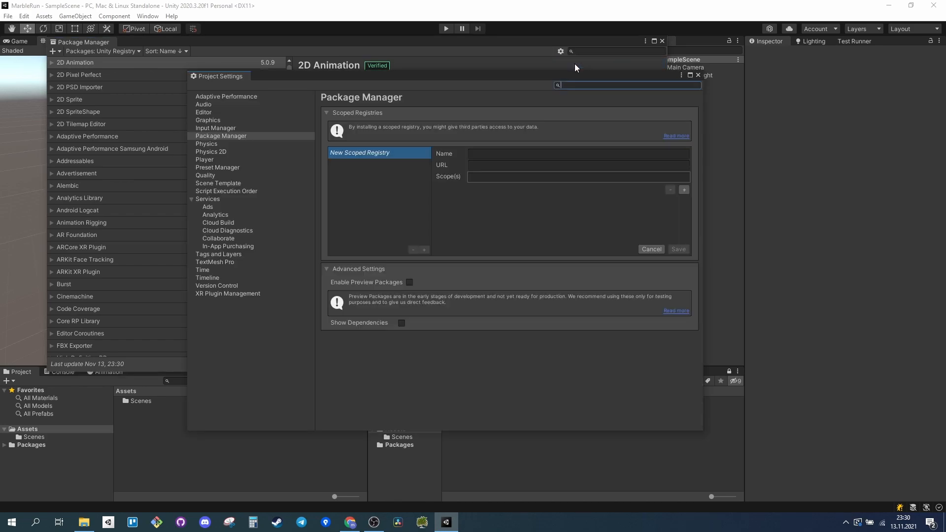
click(409, 282)
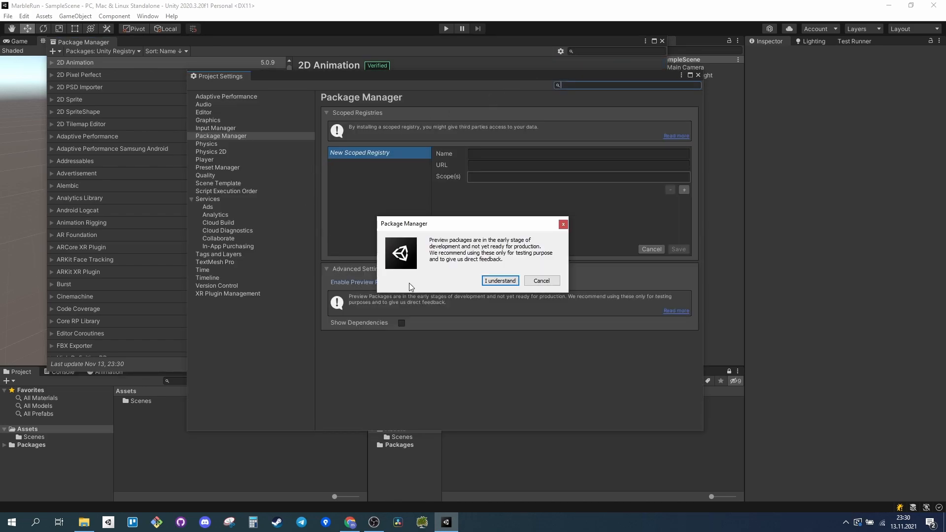
click(514, 281)
click(698, 75)
Search the Unity Registry for probuilder and install the ProBuilder package.
click(590, 51)
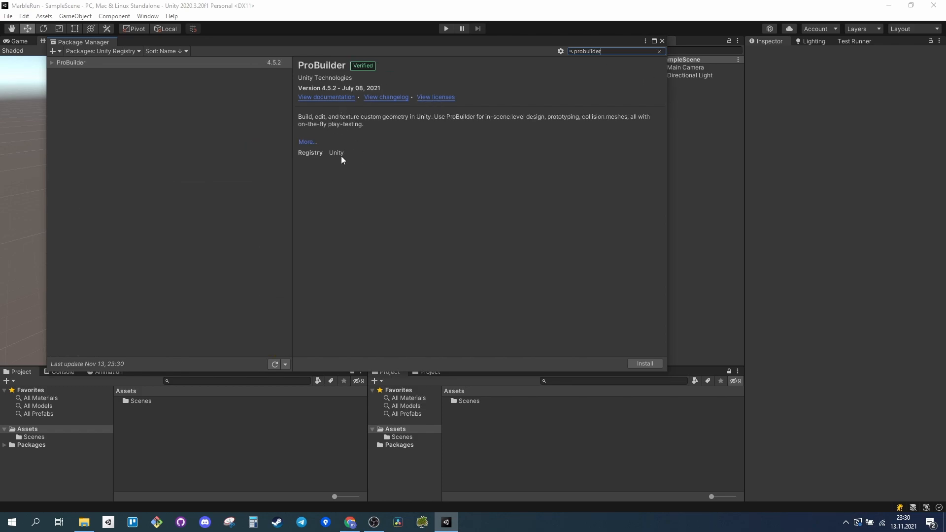
click(651, 365)
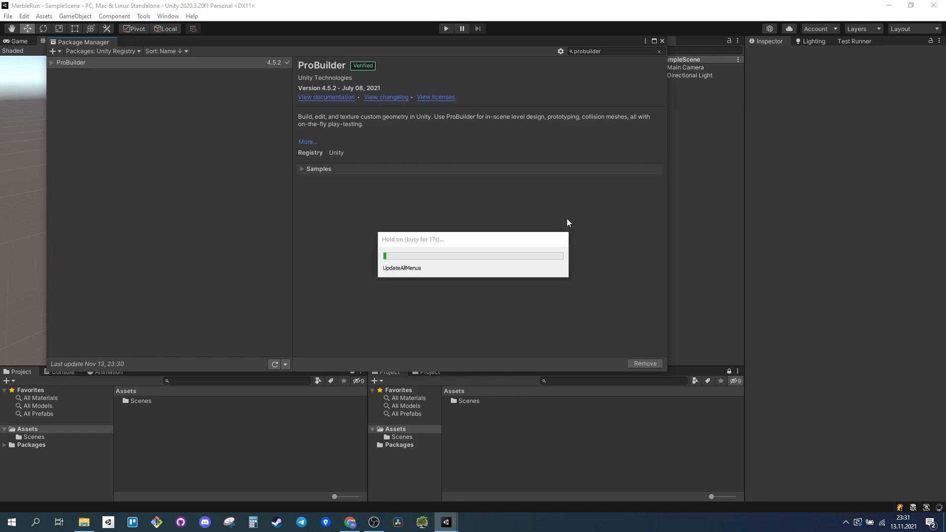
click(662, 42)
Enable experimental features in the ProBuilder preferences.
click(25, 16)
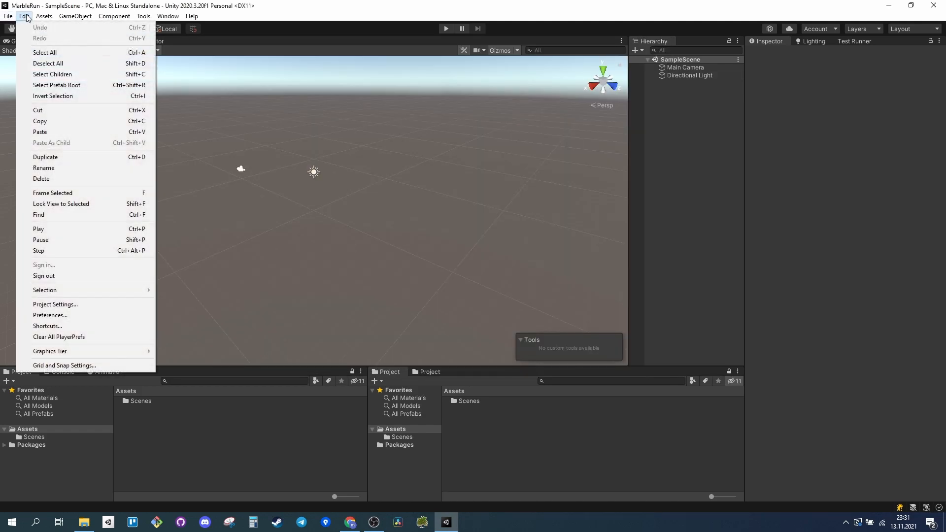
click(72, 316)
click(38, 194)
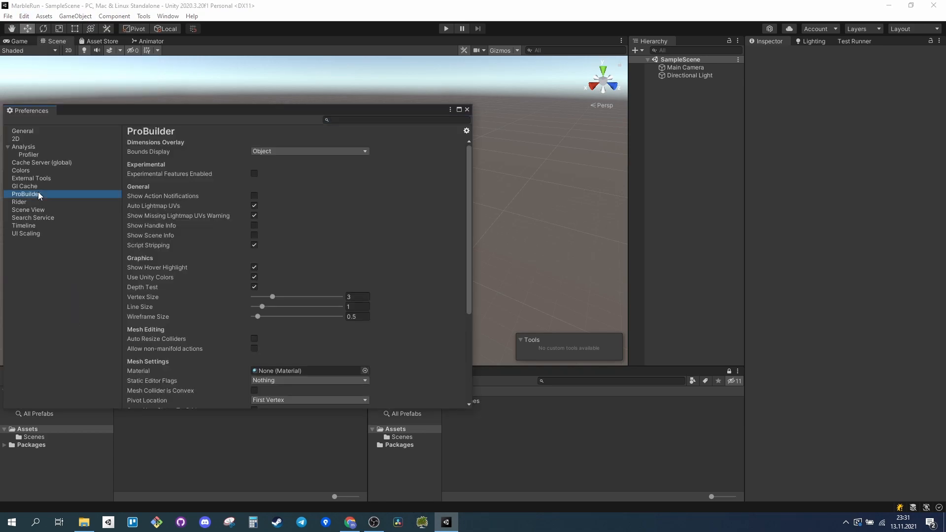
click(254, 174)
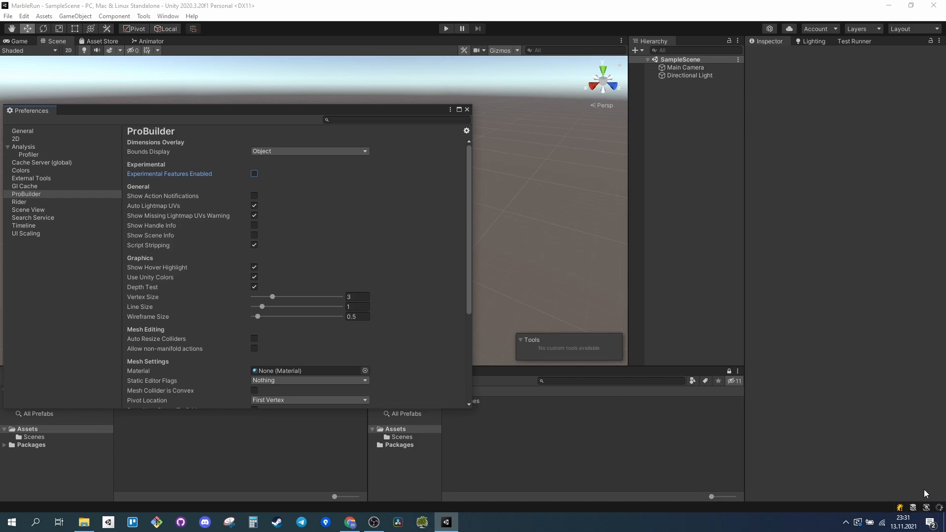
click(300, 174)
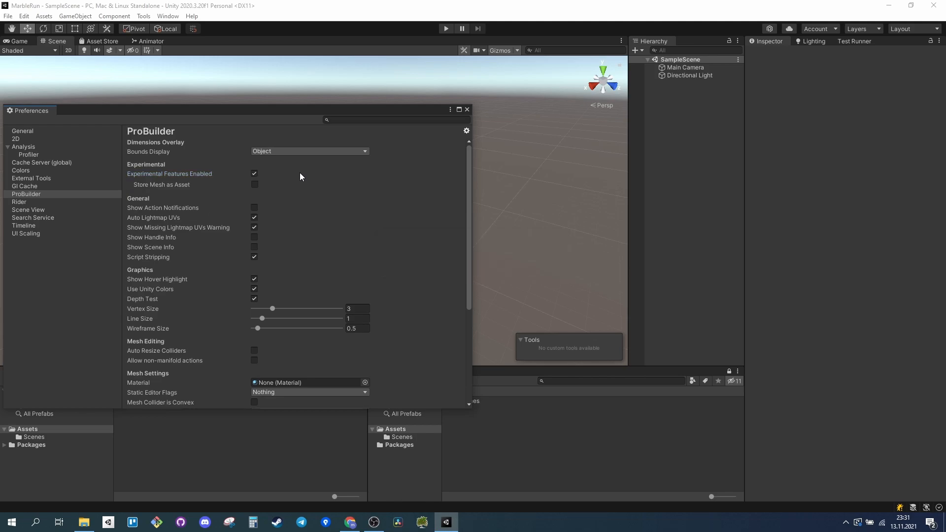
scroll(310, 184, down, 6)
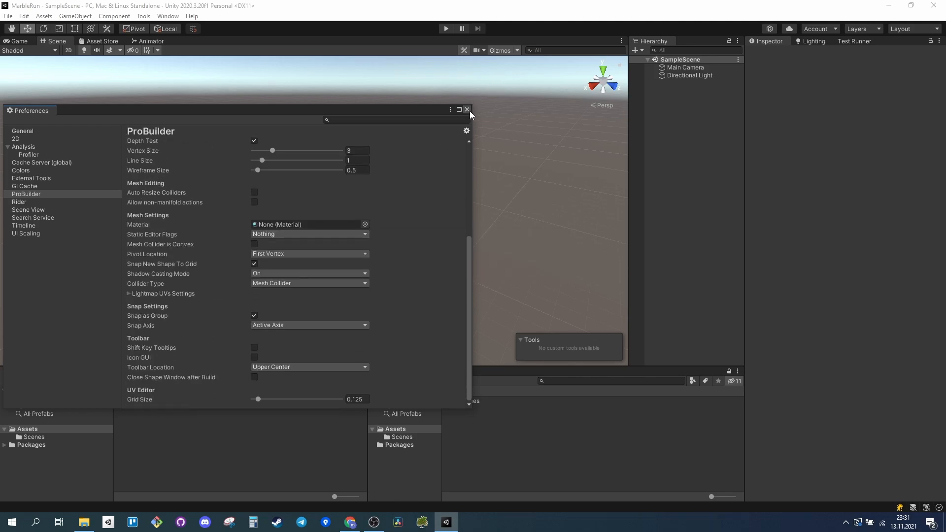
click(469, 110)
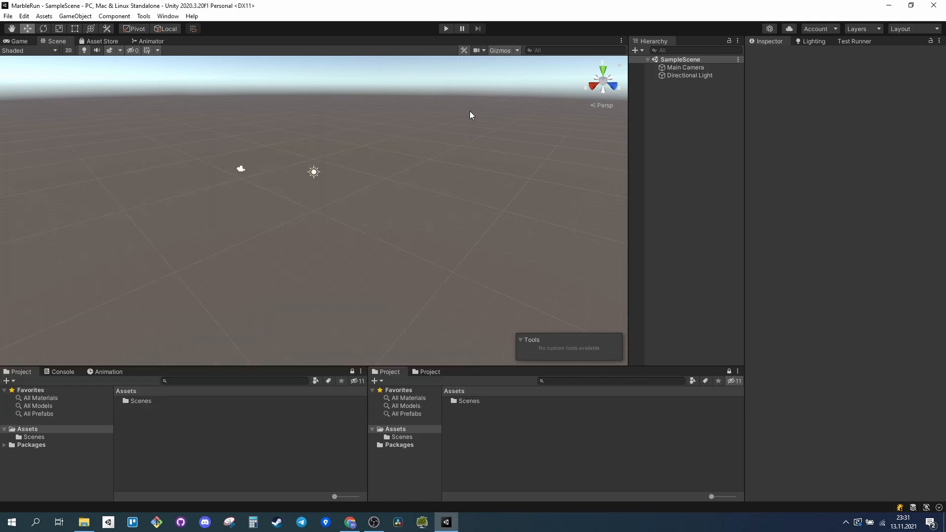
Open the ProBuilder window and dock it beside the Scene view as a narrow column.
click(160, 20)
mouse_move(144, 16)
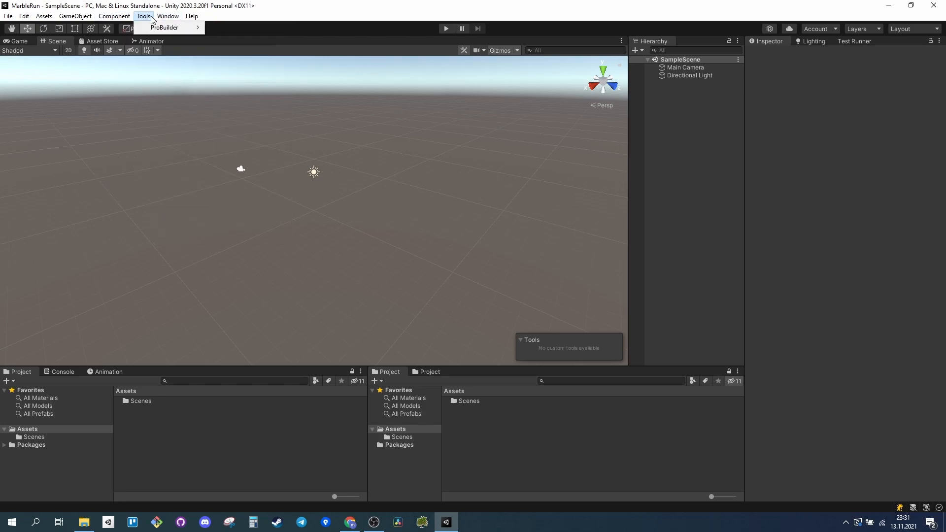
click(220, 29)
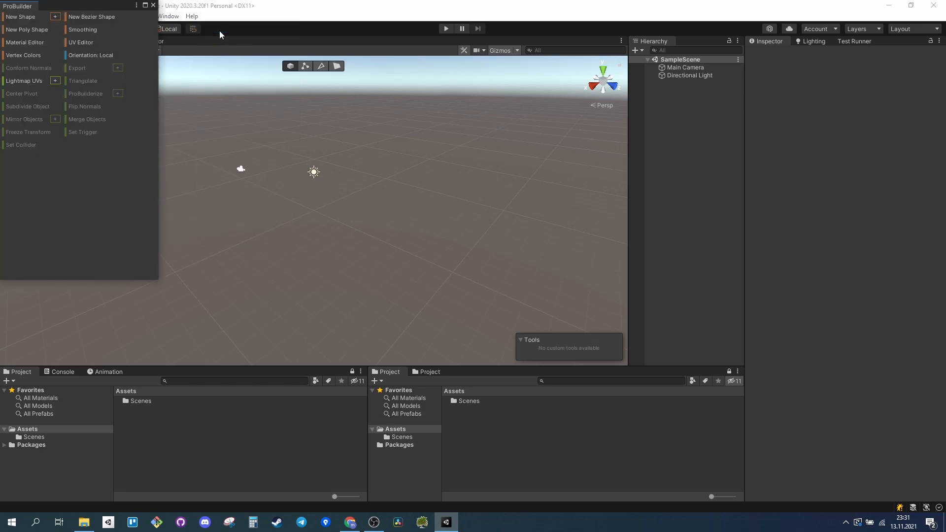
drag(30, 9, 1, 296)
drag(21, 40, 156, 137)
drag(212, 114, 107, 131)
Find progrids in the Package Manager, install the ProGrids preview package and toggle its guide lines.
click(168, 16)
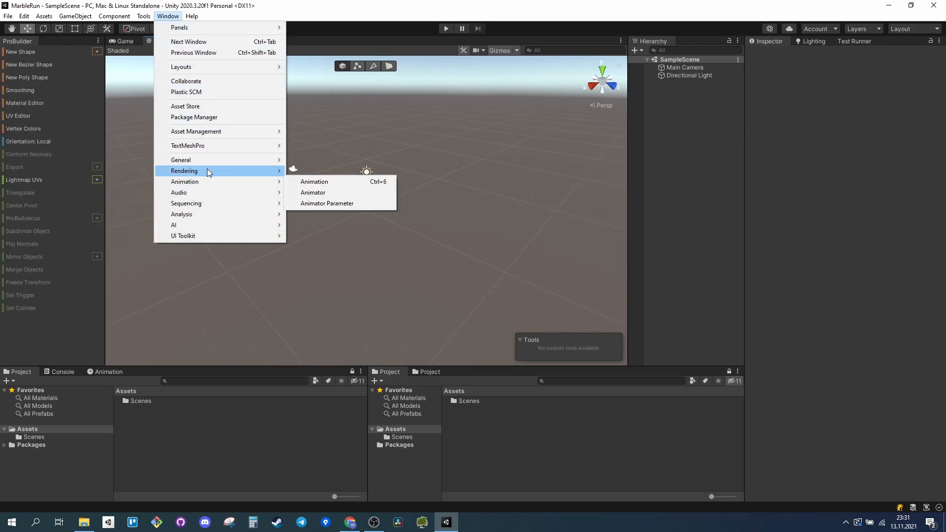
click(203, 118)
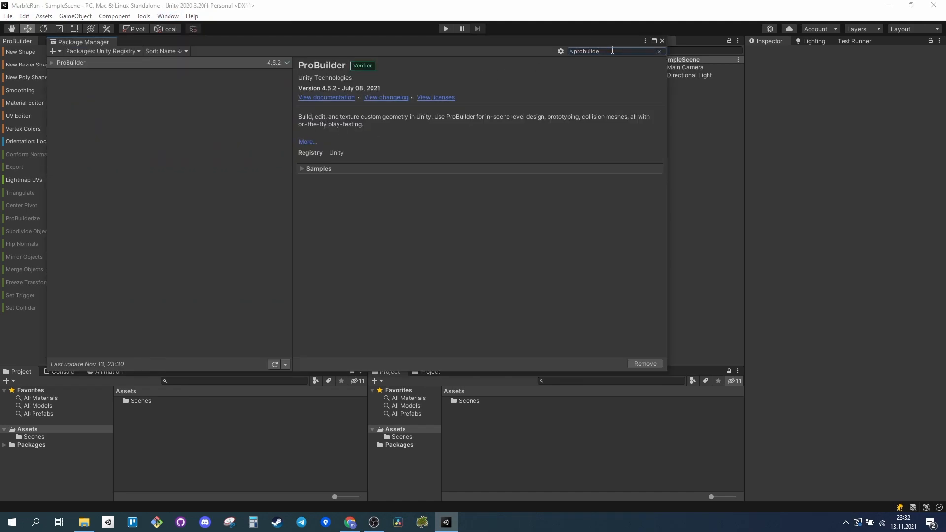
text(prog)
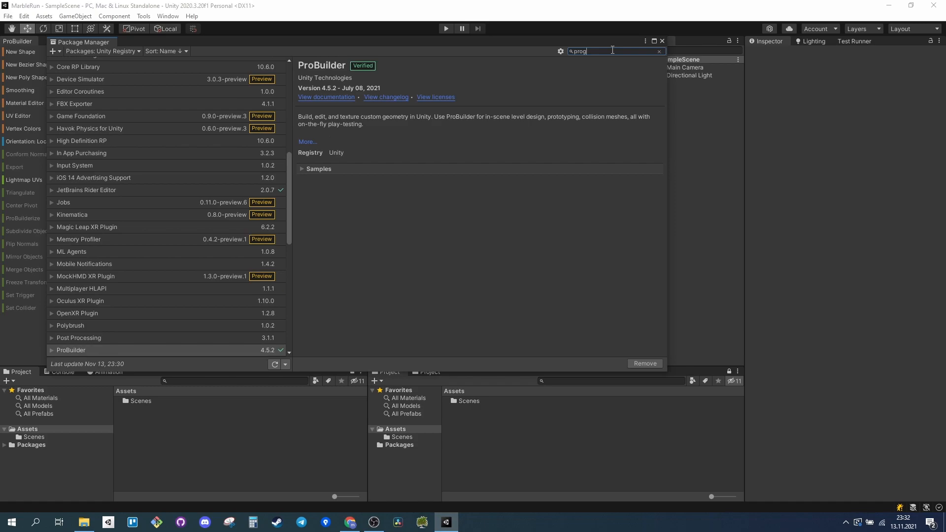
text(rids)
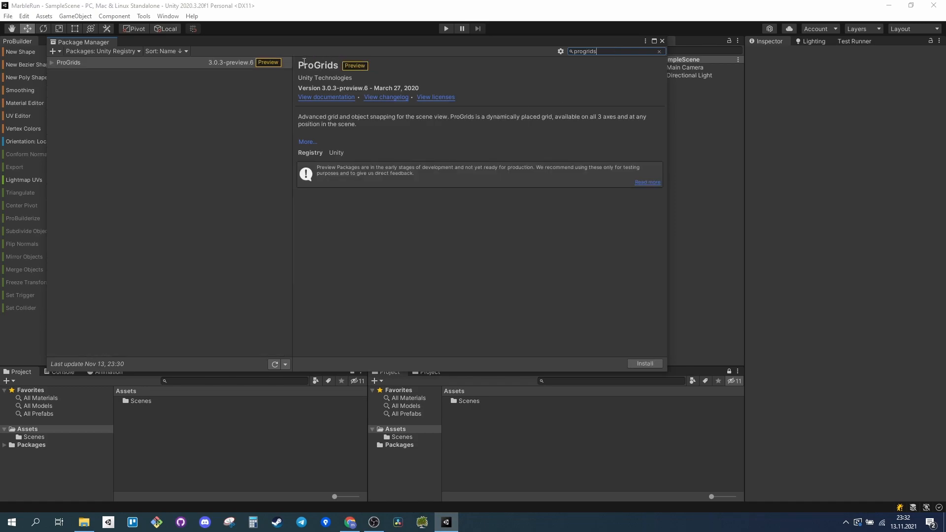
click(136, 55)
click(192, 132)
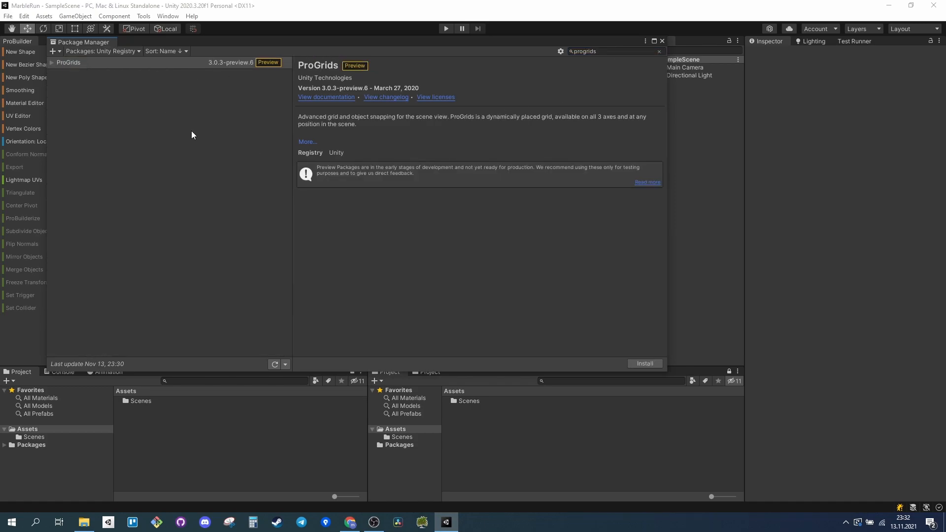
click(70, 62)
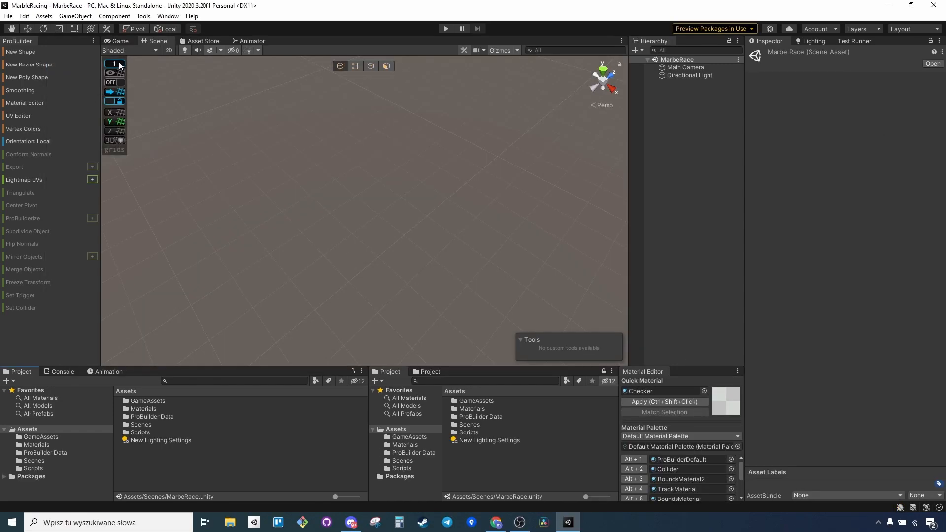
click(112, 72)
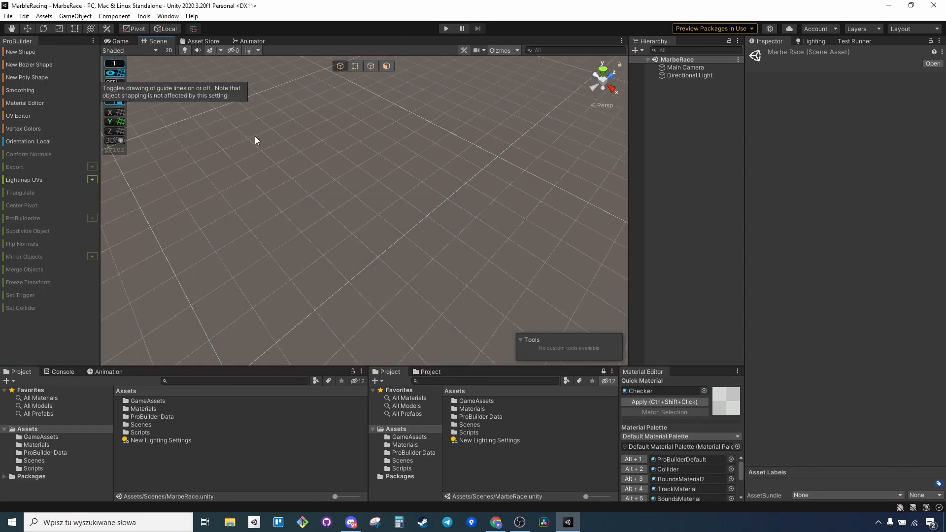
Create a new Bezier shape and set it to 3 rows and 10 columns.
click(47, 65)
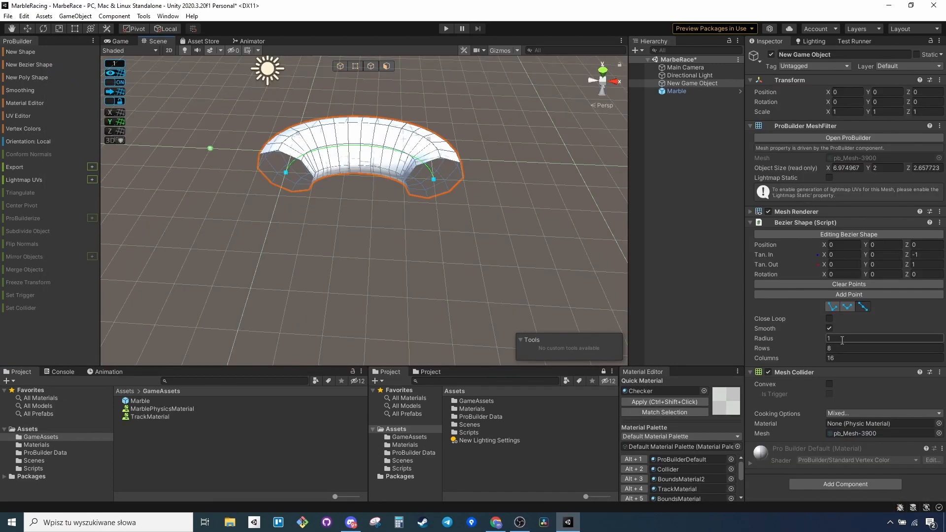
key(Tab)
text(3)
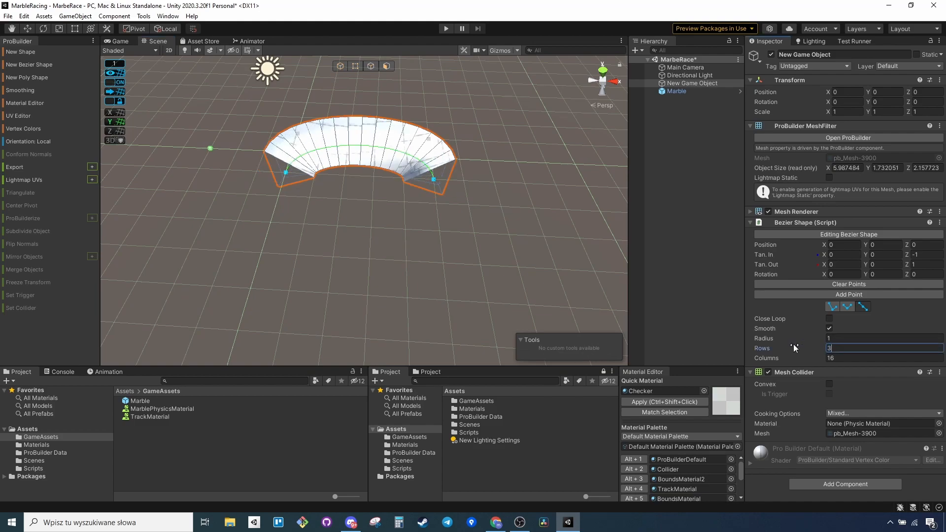
right_drag(468, 218, 409, 205)
key(d)
key(w)
click(791, 358)
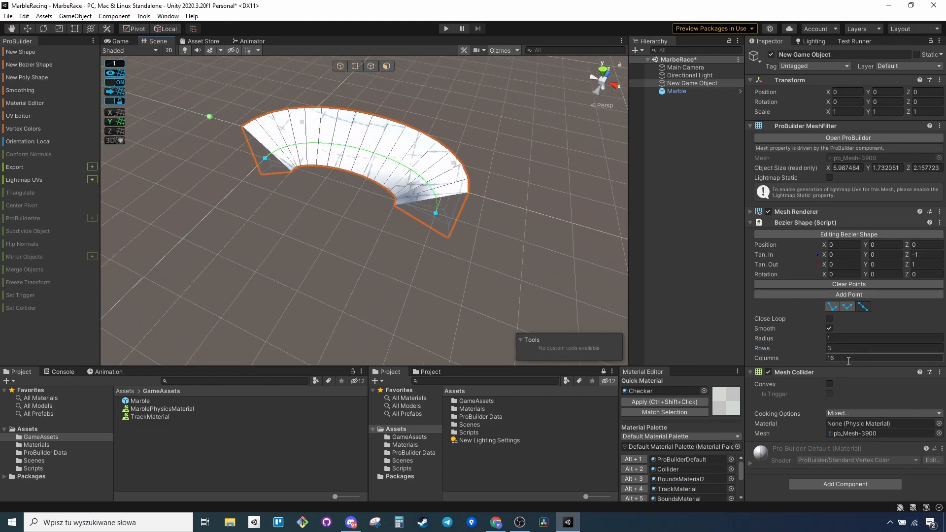
text(10)
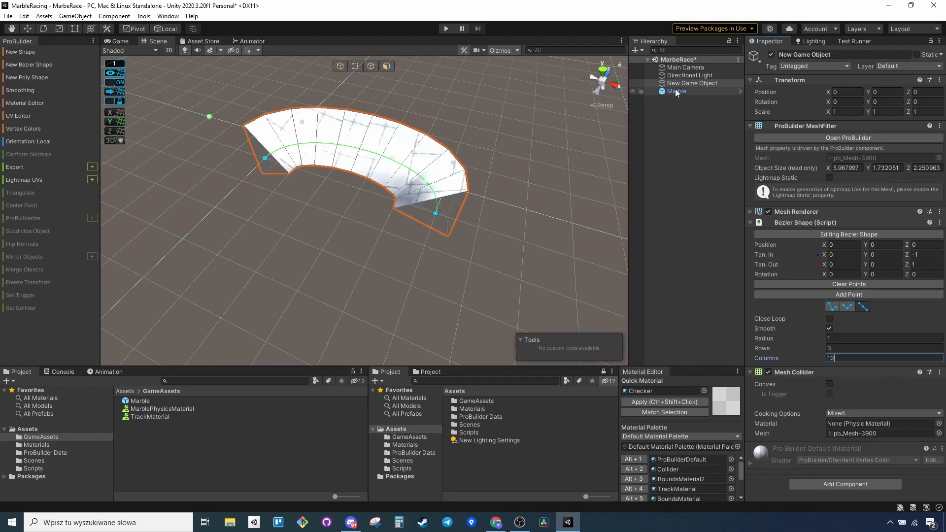
Rotate both end points of the Bezier shape by about 30 degrees around Z to tilt the track.
scroll(504, 178, up, 5)
alt+drag(527, 173, 532, 170)
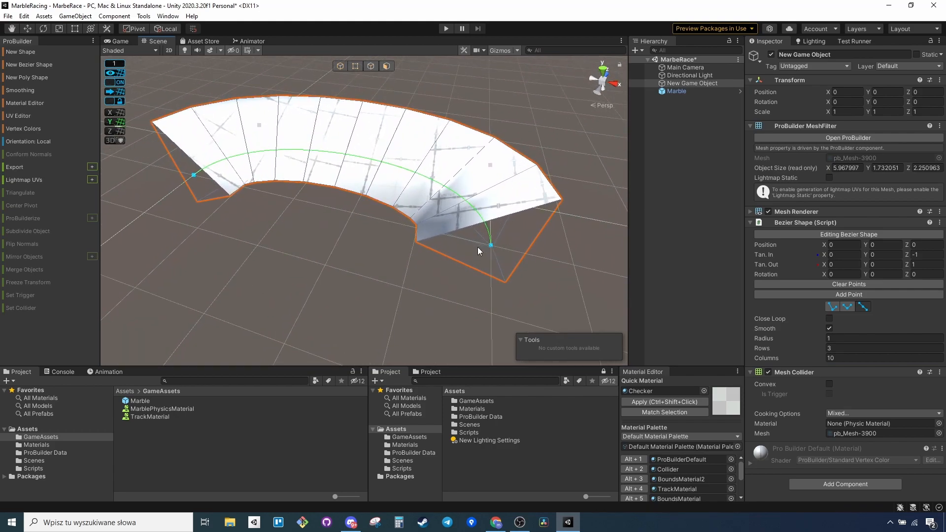
click(490, 245)
drag(534, 235, 500, 182)
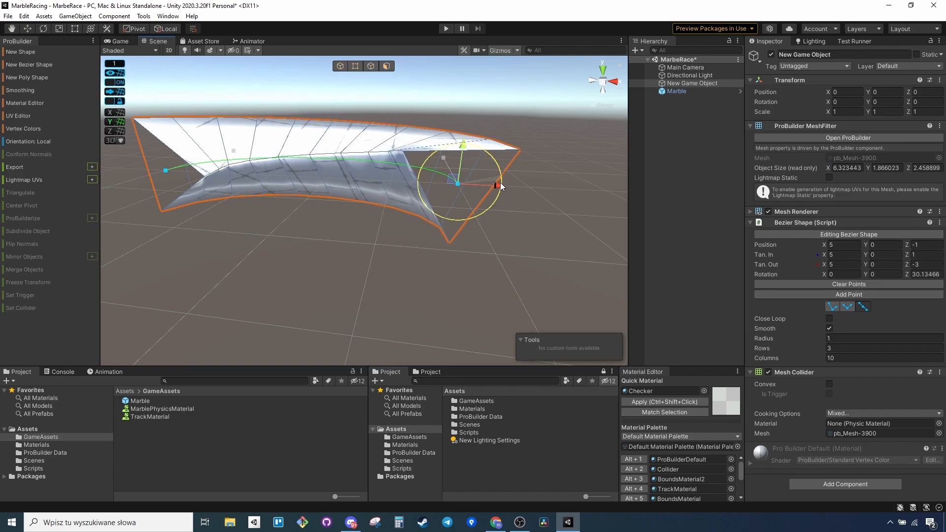
middle_drag(246, 204, 408, 206)
middle_drag(592, 195, 501, 201)
click(315, 175)
drag(294, 144, 286, 153)
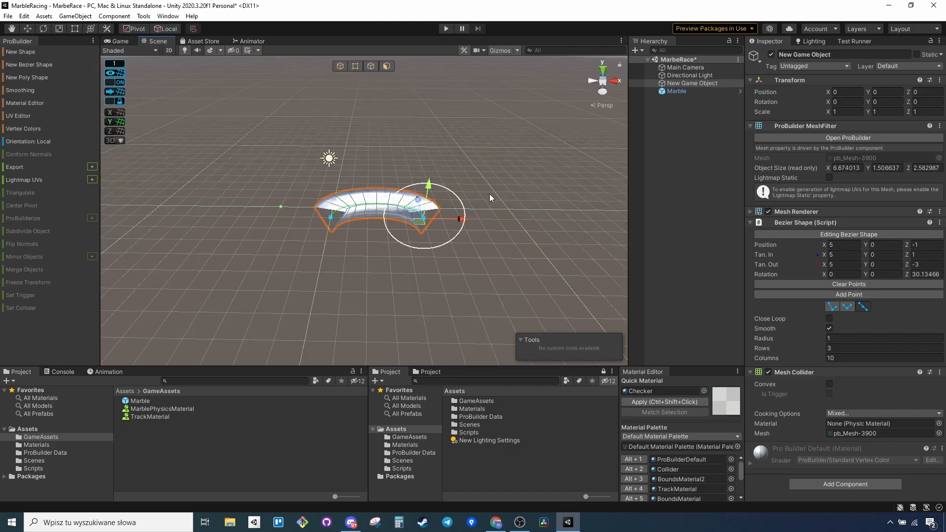
Move the end point at X 5 out to X 8 and add a new point to the Bezier shape.
drag(459, 218, 525, 221)
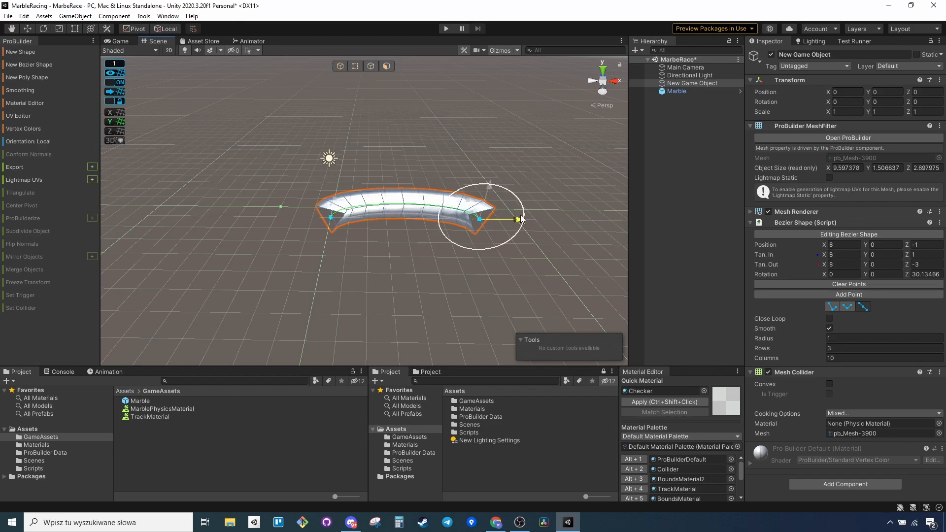
alt+drag(443, 237, 473, 240)
click(832, 296)
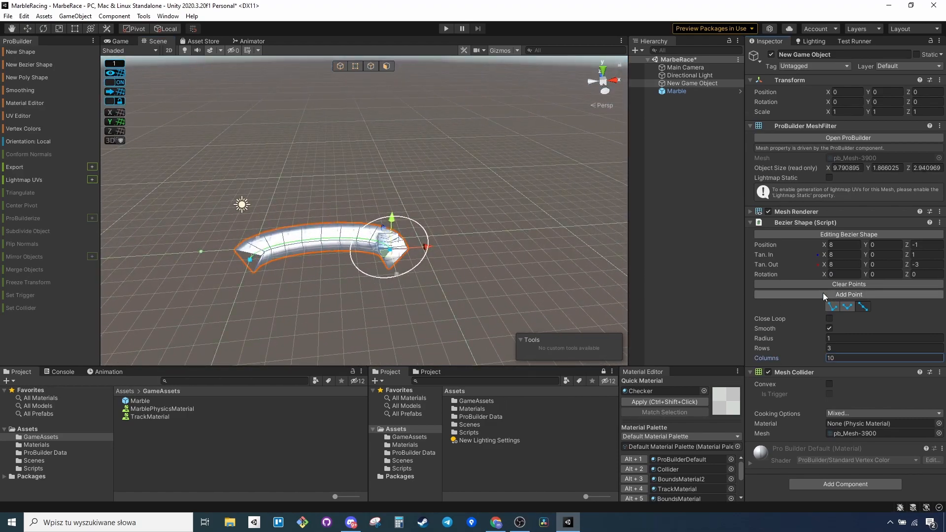
Move the new Bezier point to X 8, Y -2, Z -9 and rotate it about 30.4 degrees around Z.
alt+drag(402, 243, 425, 253)
key(w)
key(a)
right_drag(424, 252, 461, 240)
drag(440, 227, 490, 294)
key(s)
right_drag(490, 294, 466, 208)
key(w)
key(q)
key(w)
key(d)
drag(388, 196, 389, 274)
right_drag(393, 273, 611, 275)
key(a)
drag(367, 203, 460, 202)
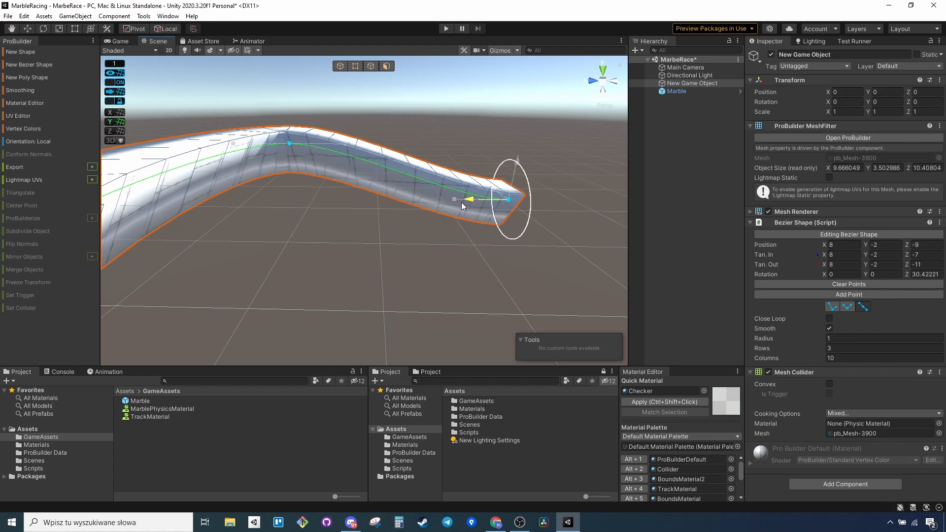
right_drag(534, 239, 473, 230)
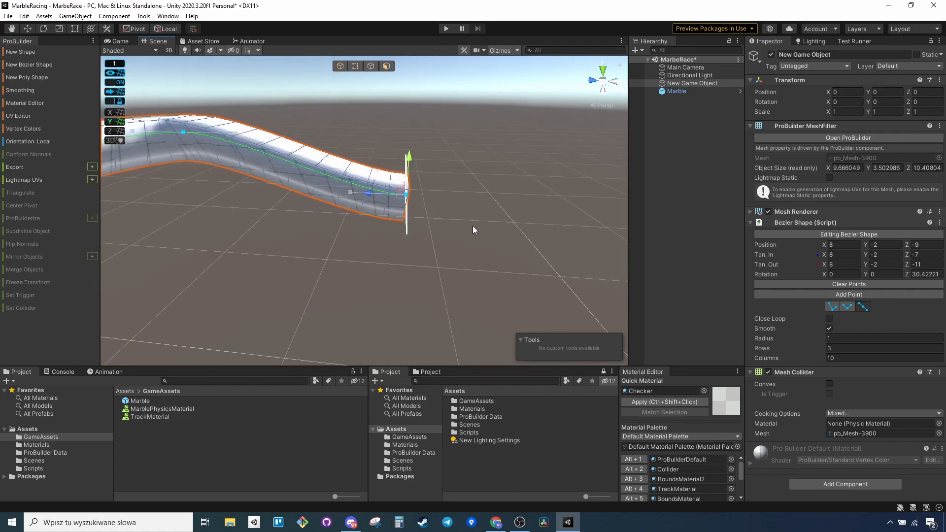
Add a Bezier point at X 8, Y -2, Z -14 and rotate it about 30 degrees around Z.
click(846, 296)
drag(370, 198, 553, 198)
right_drag(553, 198, 514, 223)
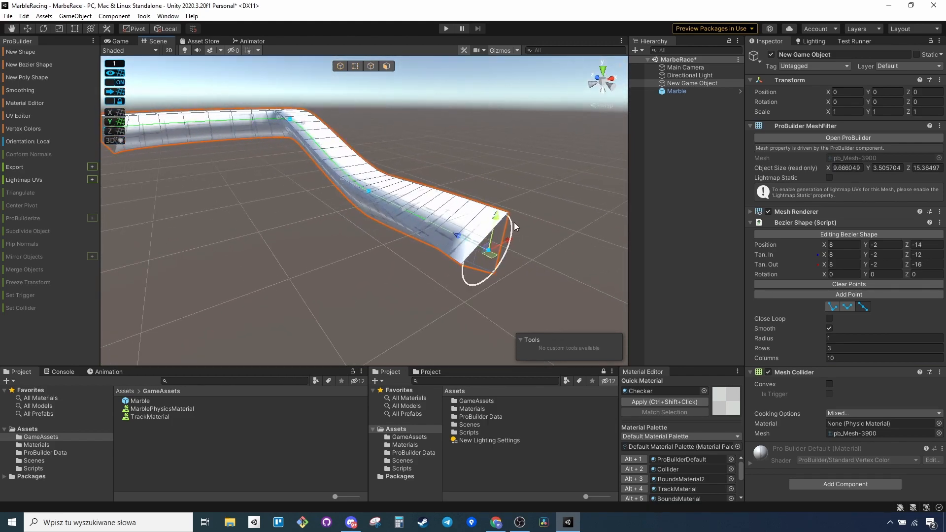
drag(511, 222, 522, 240)
right_drag(551, 253, 532, 270)
Add another Bezier point and move it to X 4, Y -2, Z -17 to start a sideways turn.
click(829, 294)
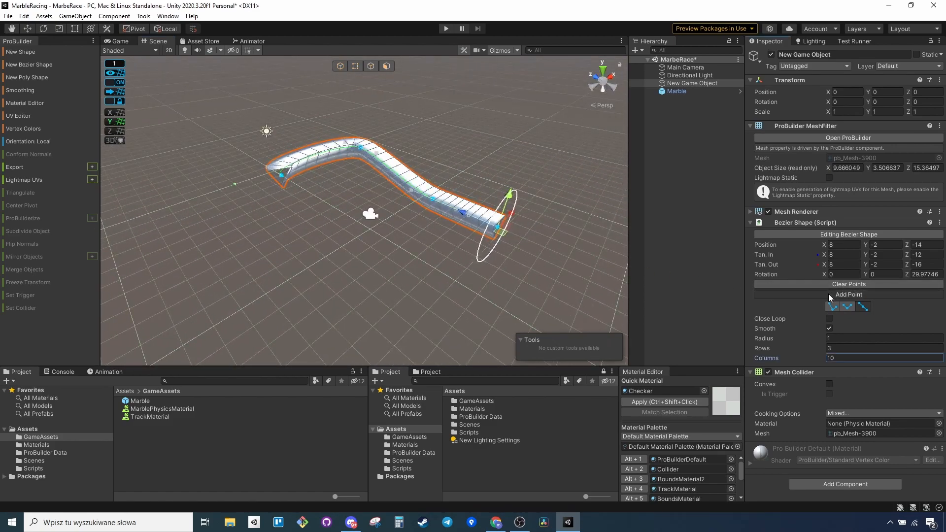
drag(466, 219, 561, 240)
right_drag(593, 254, 523, 244)
right_drag(489, 237, 485, 232)
key(w)
drag(485, 232, 432, 216)
right_drag(433, 216, 438, 276)
key(s)
drag(407, 285, 331, 280)
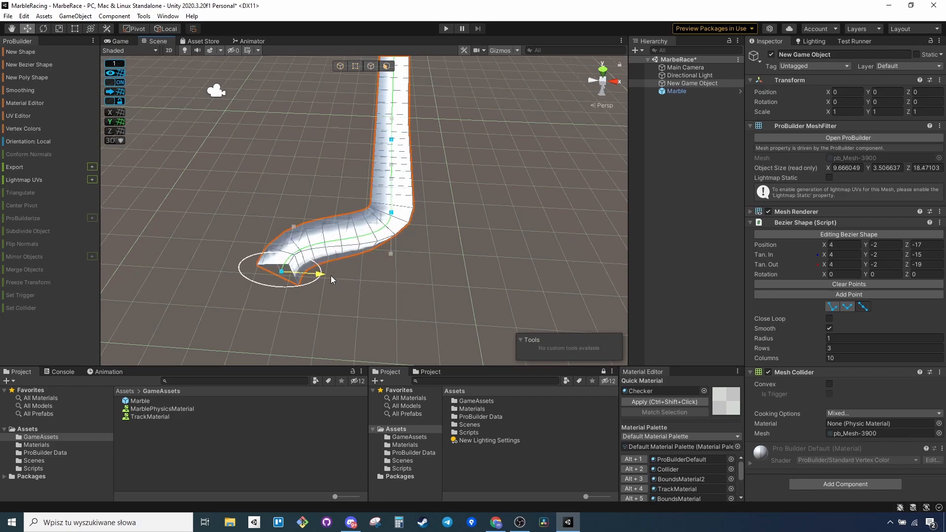
Move the Bezier shape's end point to X 2, Y -2, Z -16.
right_drag(347, 289, 581, 277)
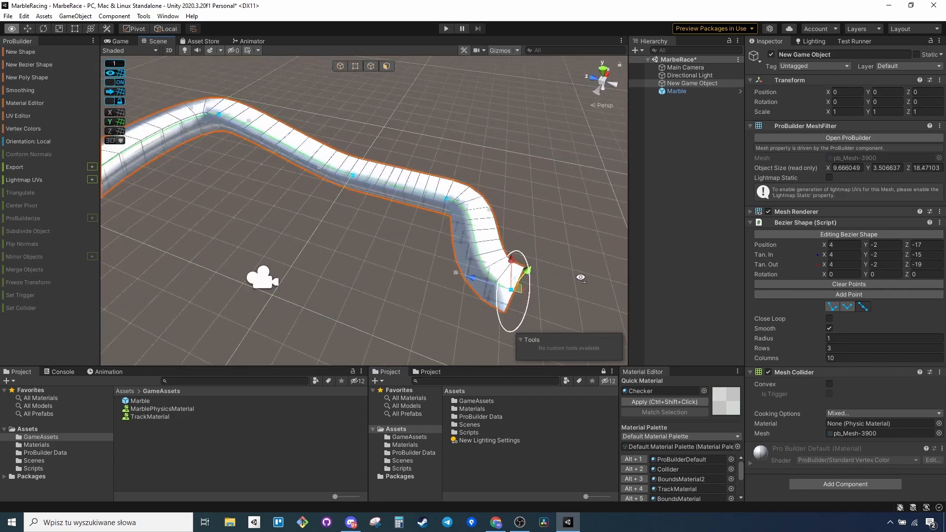
drag(512, 266, 472, 305)
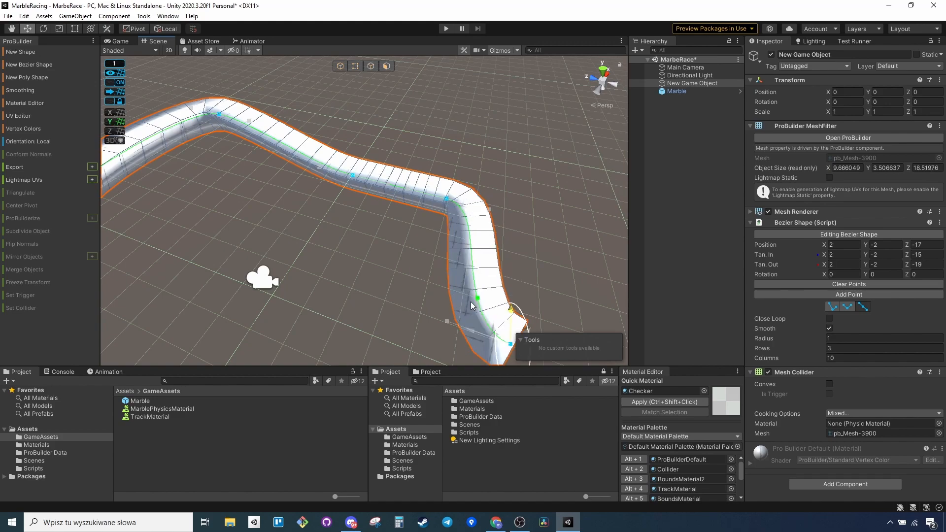
right_drag(443, 287, 454, 308)
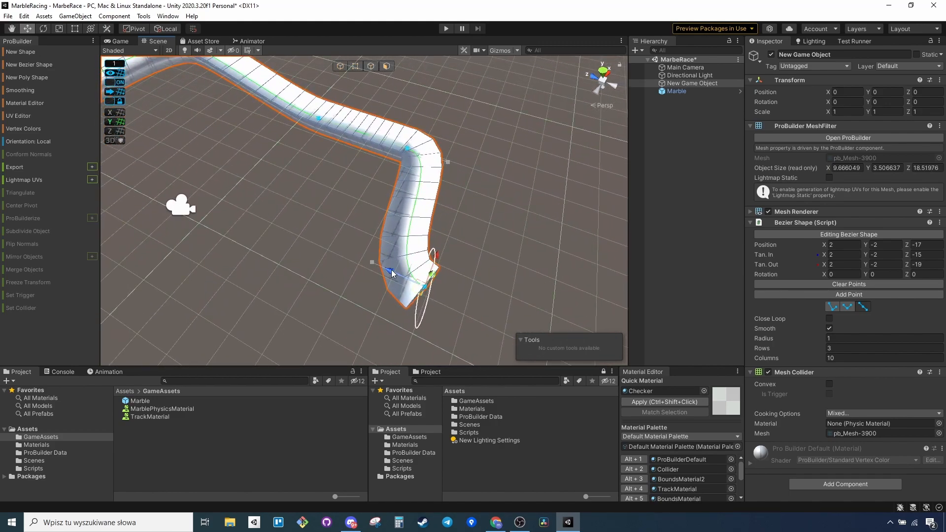
drag(386, 267, 359, 266)
Pull the tangent handle of the corner point at X 8, Z -14 outward to round the bend.
right_drag(359, 269, 585, 206)
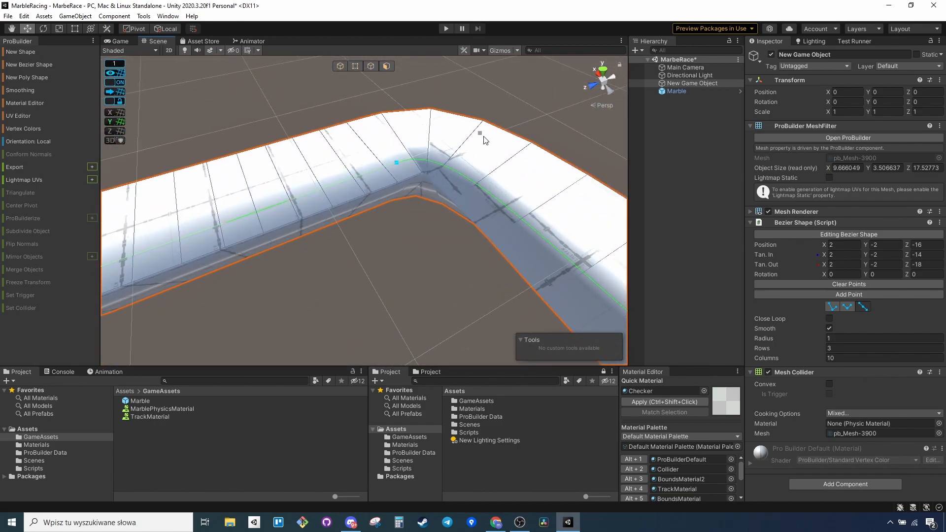
drag(497, 158, 504, 167)
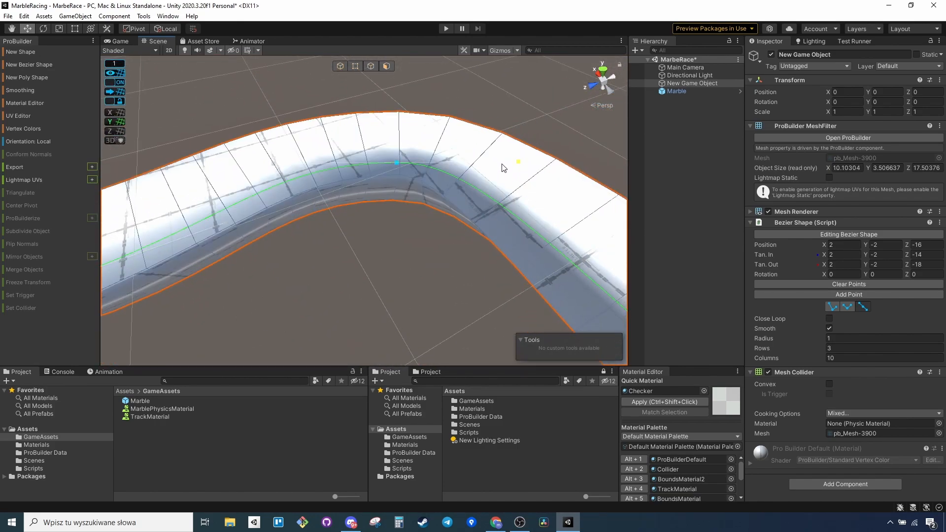
right_drag(504, 167, 462, 251)
mouse_move(405, 249)
mouse_down()
mouse_move(359, 249)
mouse_move(418, 253)
mouse_up()
Align the end point's tangents along X at X 3 and X 1, rotate it about 24 degrees around Z, and lower it to Y -4.
drag(326, 247, 430, 198)
right_drag(433, 195, 471, 127)
drag(471, 148, 480, 170)
right_drag(479, 170, 351, 207)
drag(350, 207, 372, 224)
right_drag(372, 224, 581, 259)
drag(471, 256, 468, 291)
right_drag(468, 291, 463, 220)
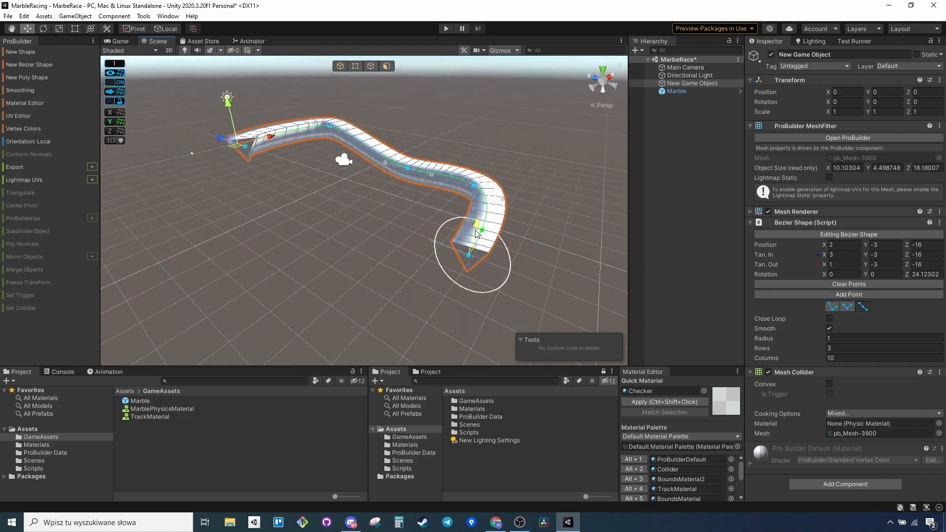
drag(475, 227, 474, 259)
right_drag(474, 259, 399, 245)
Add another Bezier point and move it to X -1, Y -4, Z -11.
click(833, 296)
right_drag(512, 281, 479, 276)
drag(482, 281, 361, 322)
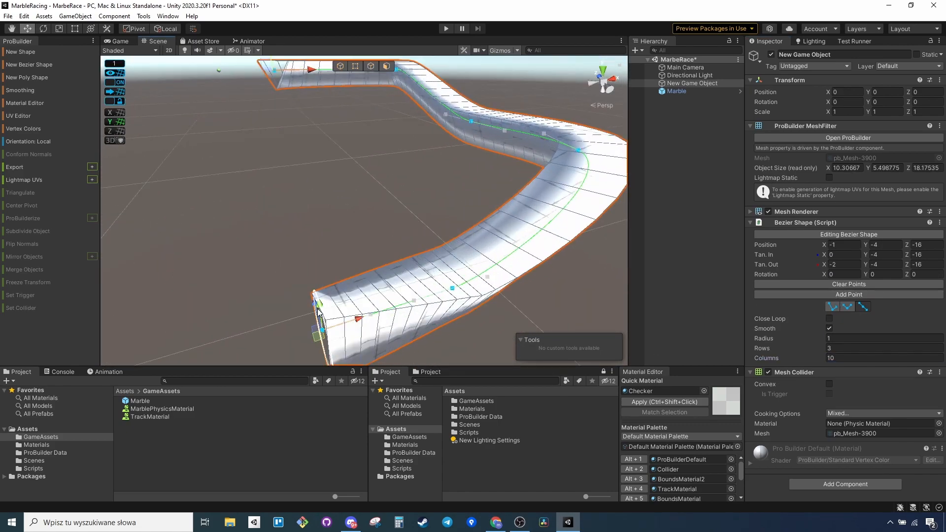
right_drag(321, 310, 419, 321)
drag(379, 291, 274, 268)
right_drag(274, 268, 602, 264)
drag(578, 277, 503, 325)
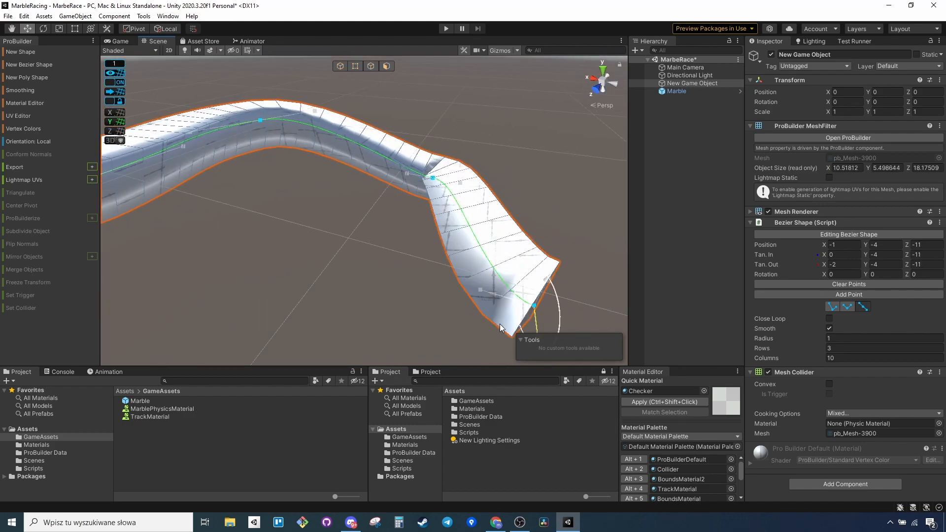
Smooth the bend before the end point and rotate the end point about 17.9 degrees around Z.
drag(414, 169, 413, 155)
right_drag(427, 154, 519, 164)
drag(445, 117, 451, 167)
right_drag(451, 166, 451, 276)
drag(472, 288, 522, 170)
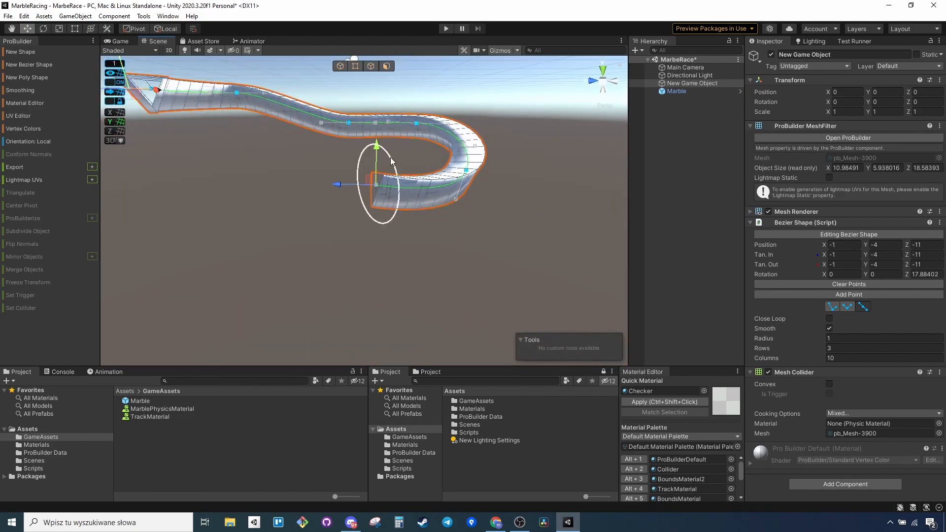
Lower the track's end point at X -1, Z -11.
drag(377, 151, 378, 170)
alt+drag(385, 182, 485, 206)
drag(416, 156, 148, 133)
drag(341, 243, 293, 244)
right_drag(293, 244, 394, 251)
Add a new end point, bring it up towards the track's start, and rotate it about 29.6 degrees around Z.
click(829, 297)
drag(312, 239, 449, 254)
right_drag(394, 247, 353, 184)
drag(355, 181, 326, 186)
right_drag(326, 185, 363, 278)
drag(364, 279, 352, 267)
right_drag(351, 267, 504, 239)
drag(504, 239, 475, 257)
right_drag(475, 257, 513, 238)
drag(364, 316, 376, 82)
right_drag(375, 81, 372, 256)
drag(332, 197, 336, 231)
right_drag(473, 260, 495, 254)
drag(450, 183, 392, 191)
right_drag(393, 191, 192, 163)
Bring the end point beside the track's start at X -1, Y 0, Z -1, undoing the misplaced moves.
click(359, 187)
key(ctrl+z)
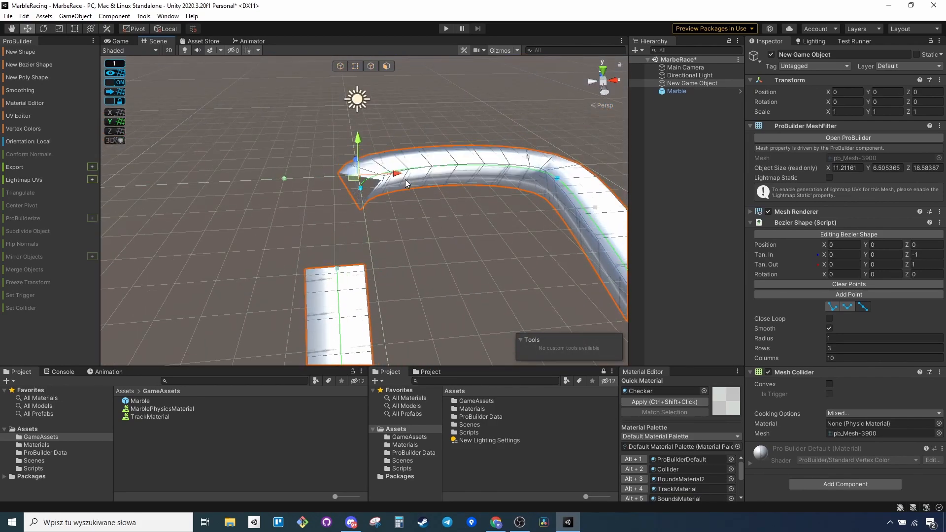
right_drag(406, 184, 338, 149)
drag(338, 149, 359, 156)
right_drag(360, 157, 238, 224)
drag(418, 225, 360, 237)
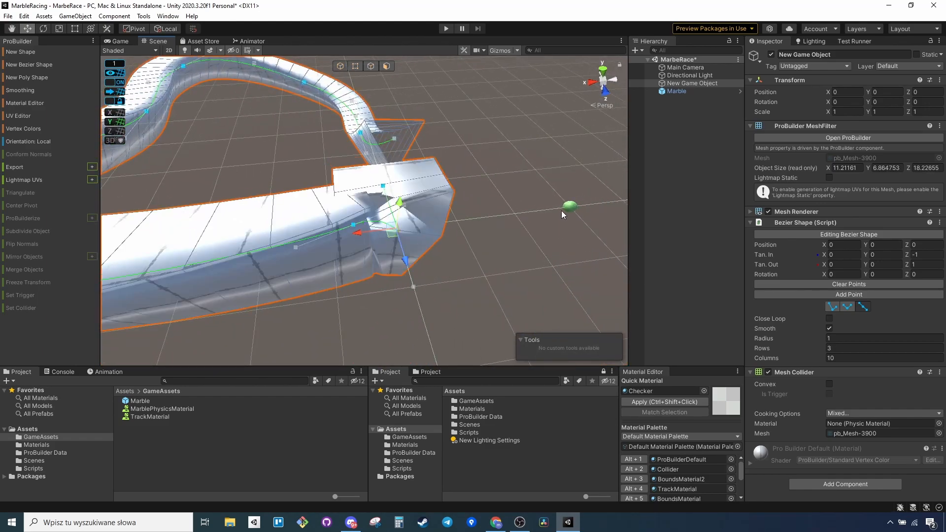
key(ctrl+z)
drag(344, 191, 378, 192)
alt+drag(381, 192, 313, 242)
key(ctrl+z)
alt+drag(212, 345, 242, 254)
key(ctrl+z)
key(ctrl+z)
Enable Close Loop on the Bezier shape to join its start and end points.
alt+drag(166, 170, 513, 198)
click(829, 319)
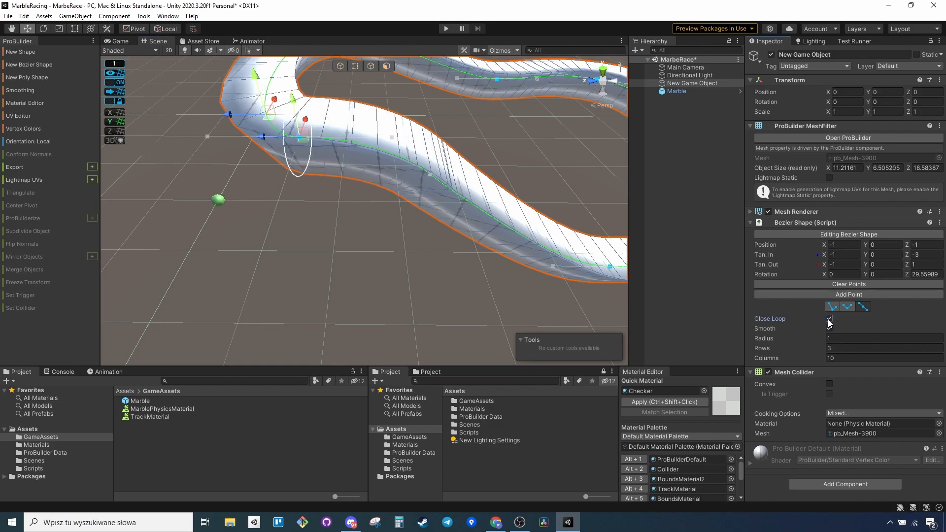
alt+drag(468, 188, 403, 129)
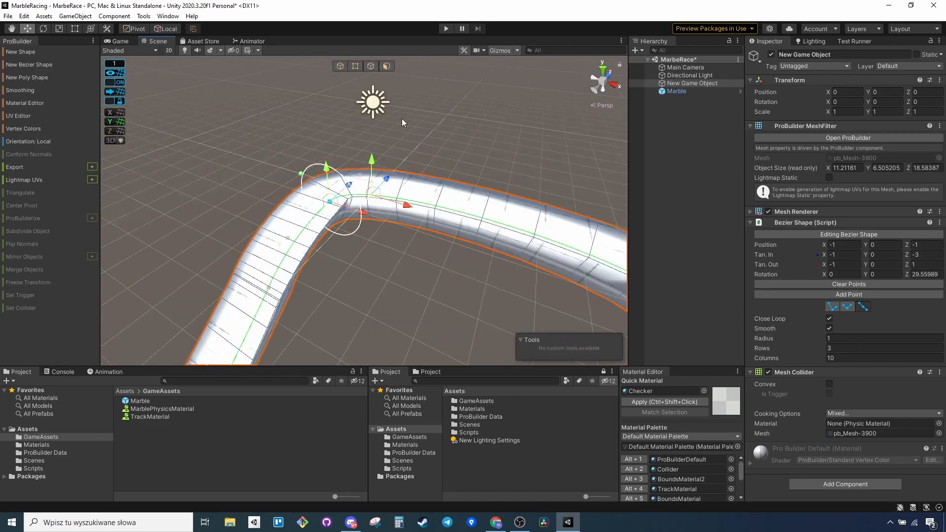
Select the face loops along the track's inner and outer lower sides and delete them, keeping only the top strip.
click(387, 67)
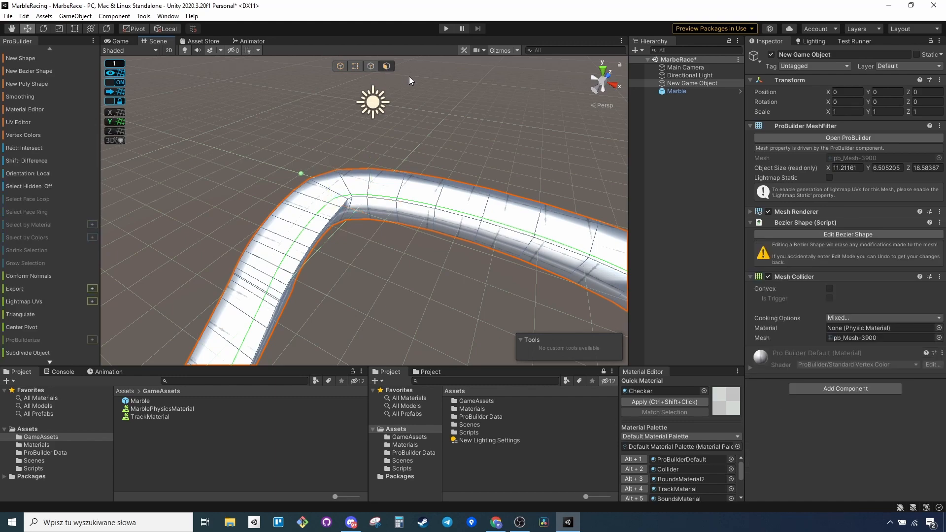
click(461, 228)
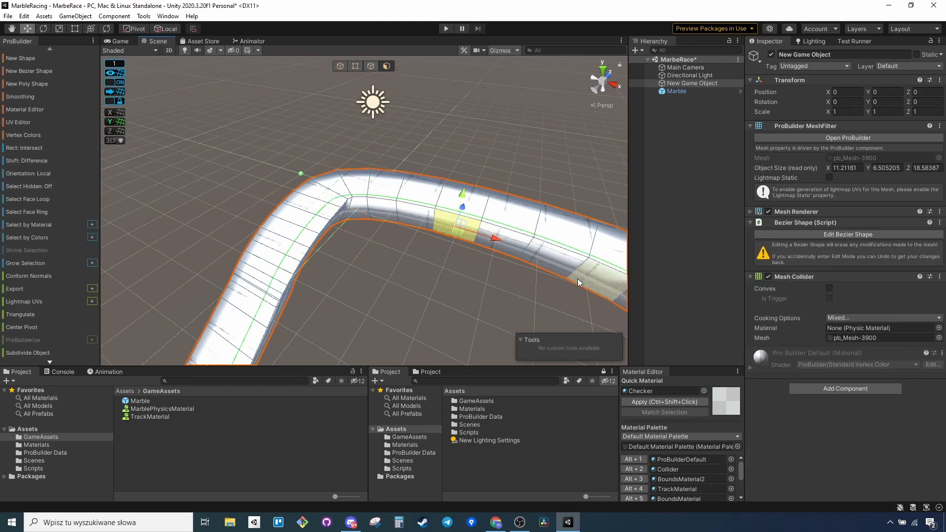
click(33, 199)
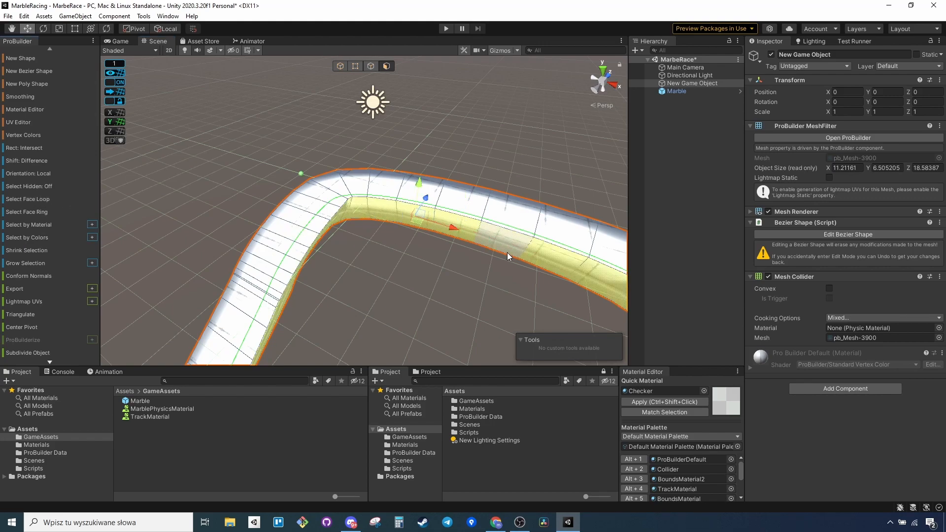
alt+drag(336, 269, 464, 221)
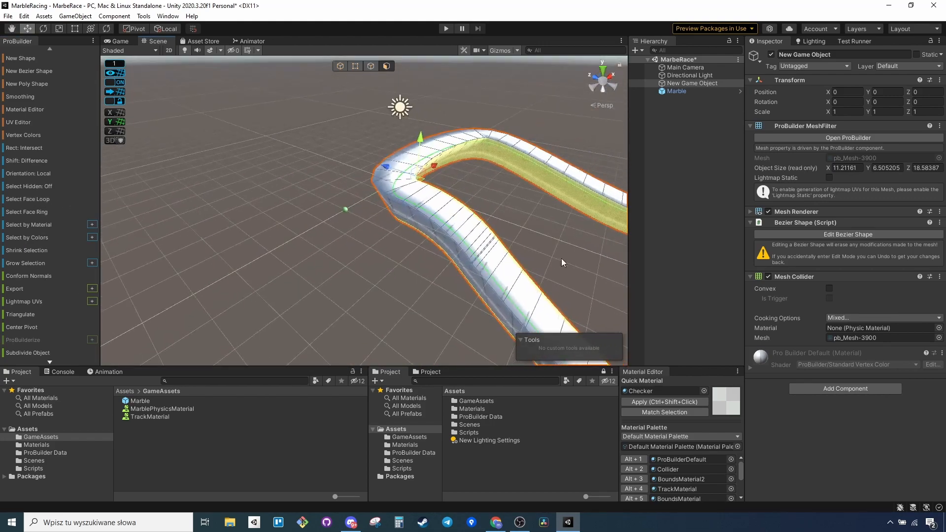
shift+click(425, 230)
click(34, 199)
right_drag(323, 242, 95, 229)
key(d)
scroll(27, 273, down, 10)
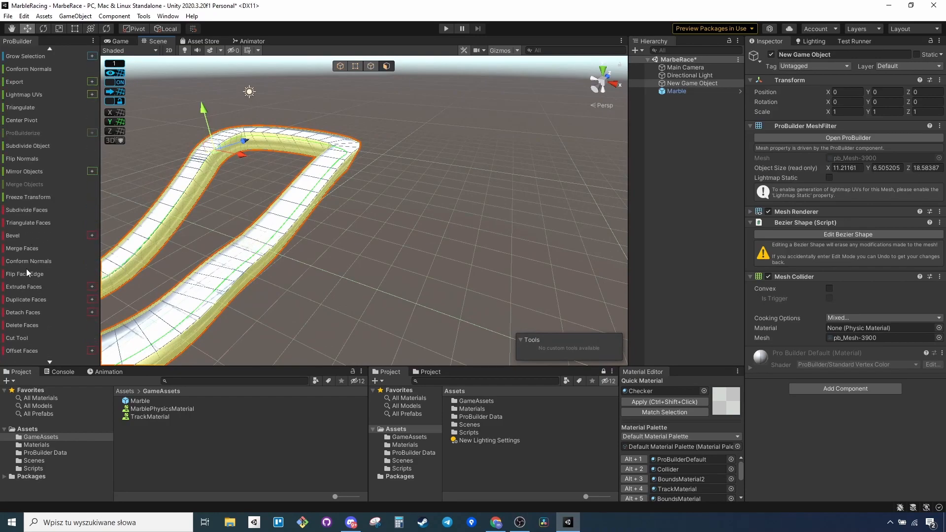
click(16, 326)
key(d)
Select the whole face loop of the remaining top strip and duplicate its faces as a submesh.
right_drag(458, 268, 356, 247)
click(389, 234)
key(d)
right_drag(473, 249, 419, 257)
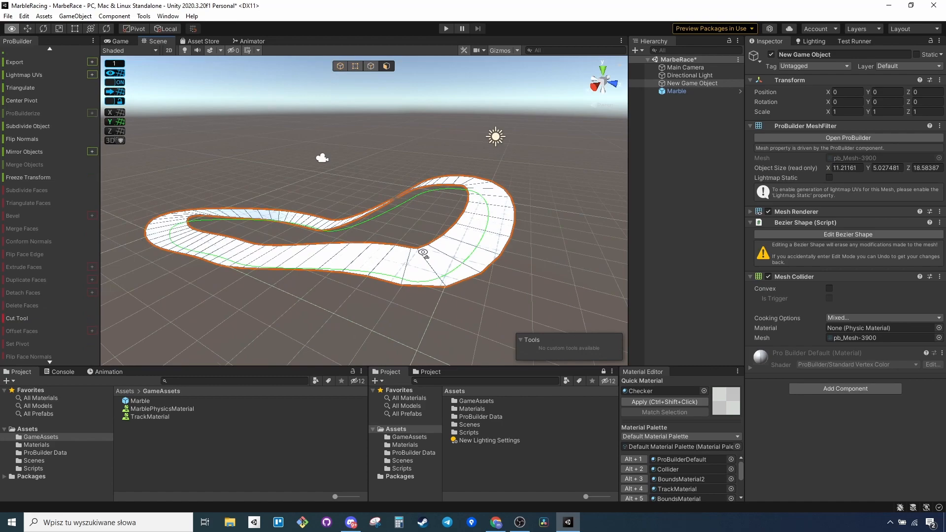
key(w)
click(401, 270)
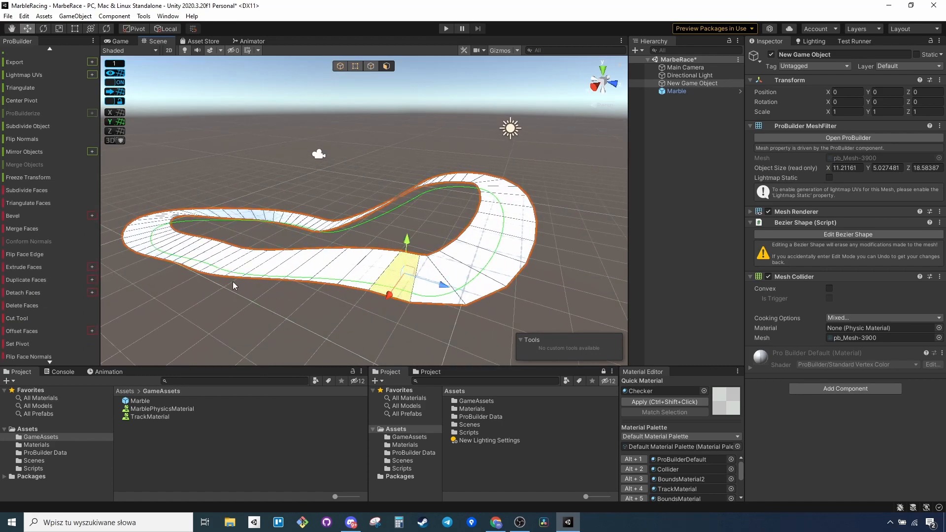
scroll(70, 220, up, 7)
click(37, 120)
scroll(49, 283, down, 8)
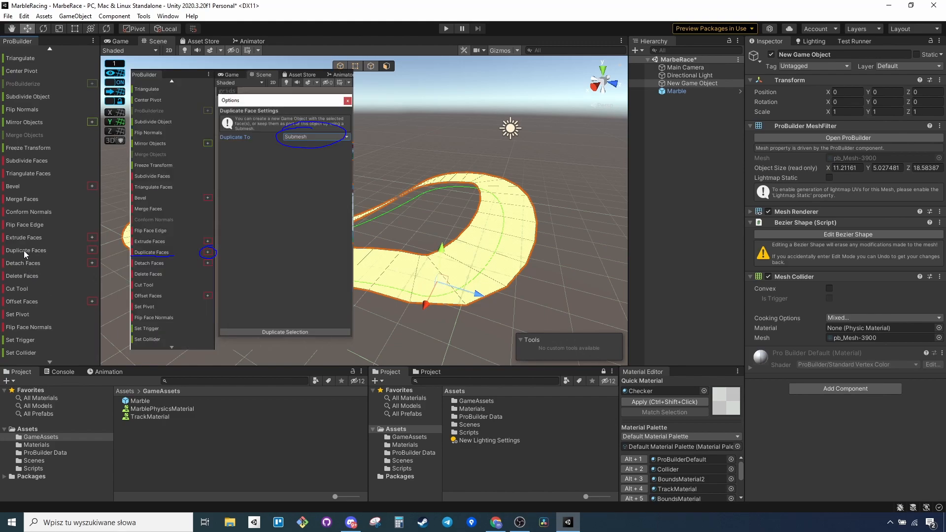
click(24, 250)
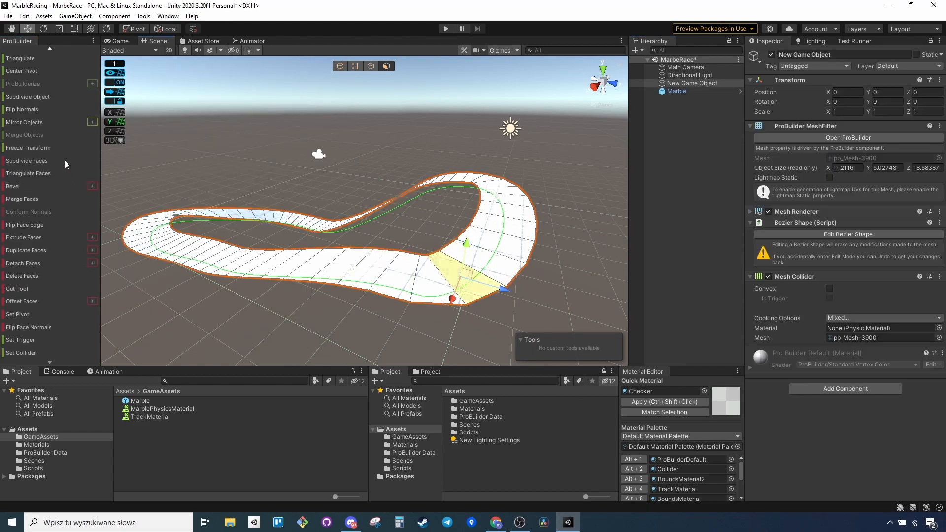
Select the top strip's face loop again and extrude it by 0.1 along the face normal.
scroll(59, 158, up, 3)
scroll(41, 180, up, 4)
click(36, 94)
alt+drag(340, 183, 361, 151)
scroll(62, 311, down, 5)
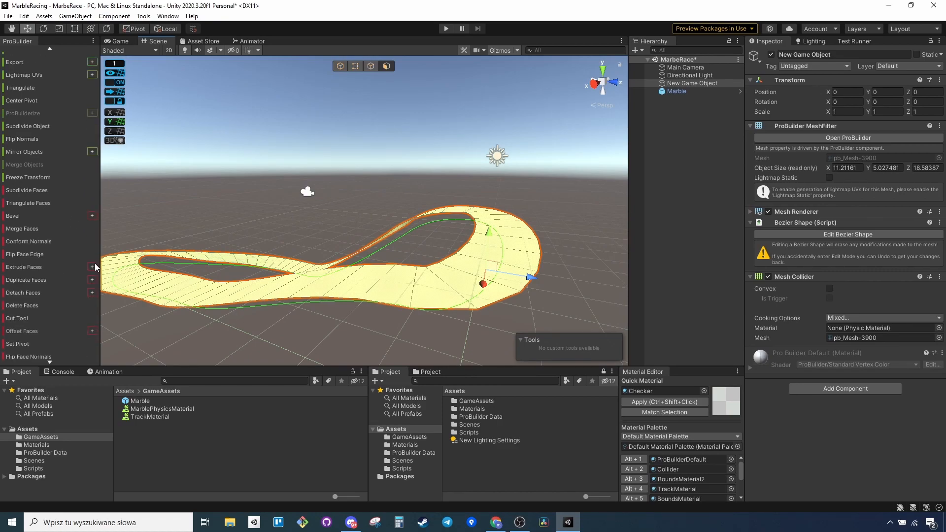
click(93, 267)
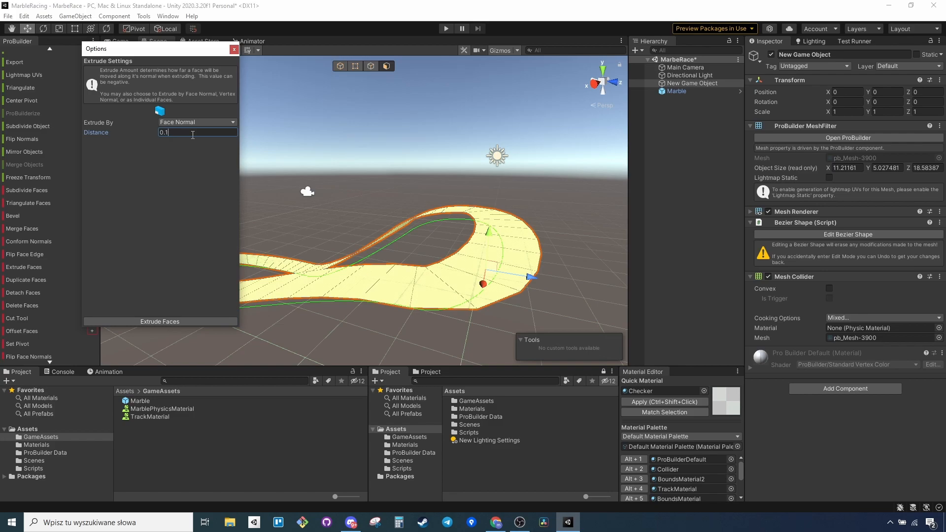
click(160, 321)
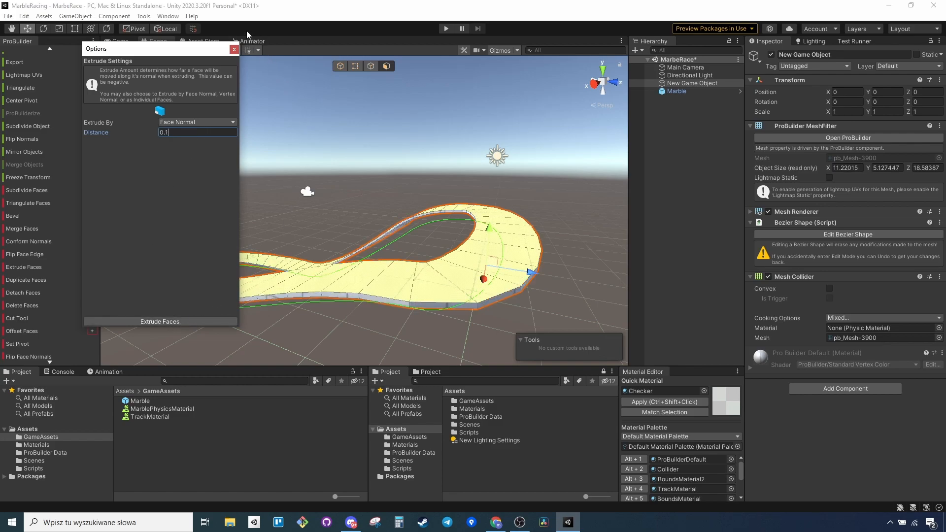
click(233, 50)
Select the face rings of the thin side faces along the track's outer and inner edges.
click(684, 184)
right_drag(529, 297, 511, 222)
click(468, 326)
mouse_move(492, 340)
right_down()
mouse_move(502, 335)
mouse_move(501, 354)
right_up()
right_drag(313, 302, 382, 333)
scroll(51, 104, up, 5)
click(37, 106)
alt+drag(486, 249, 754, 236)
key(w)
right_drag(458, 236, 562, 243)
key(e)
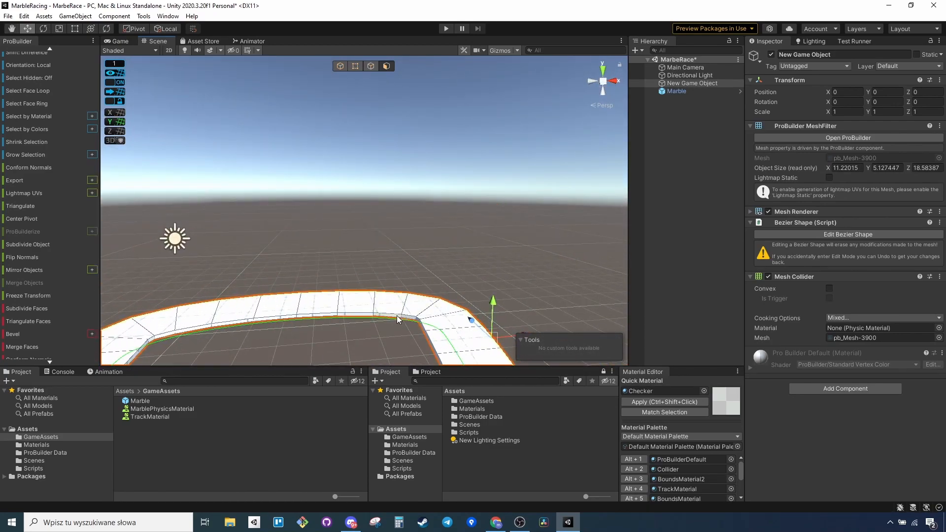
click(28, 104)
scroll(39, 276, down, 3)
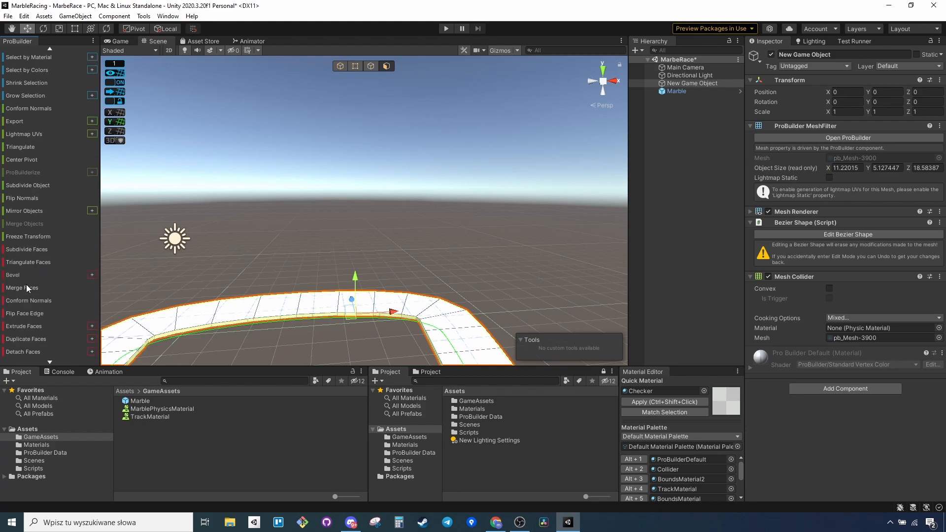
Extrude the selected side faces by 0.2 along the face normal, undoing the first extrusion at 0.1.
click(92, 326)
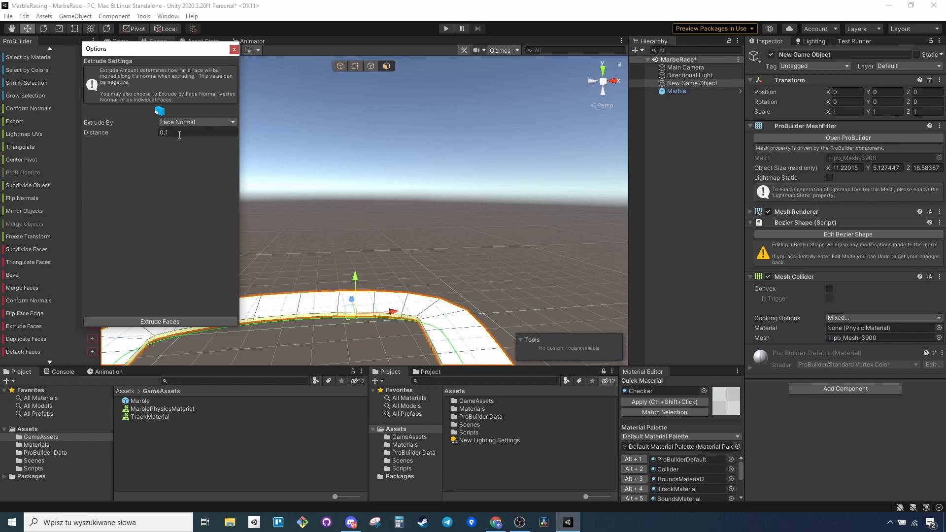
click(177, 322)
key(ctrl+z)
click(184, 321)
click(712, 258)
alt+drag(499, 269, 451, 288)
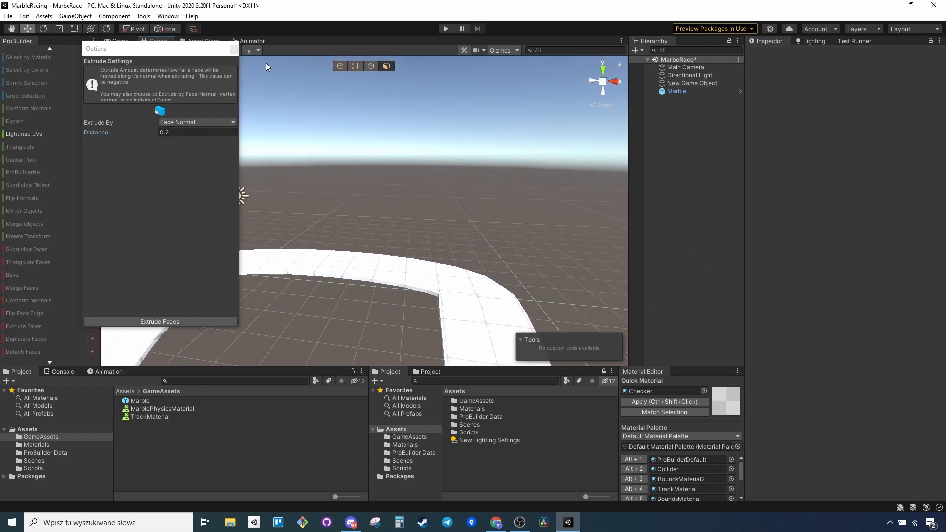
click(235, 49)
Select the face rings of the thin top faces along the track's inner and outer edges.
alt+drag(422, 199, 401, 265)
click(396, 243)
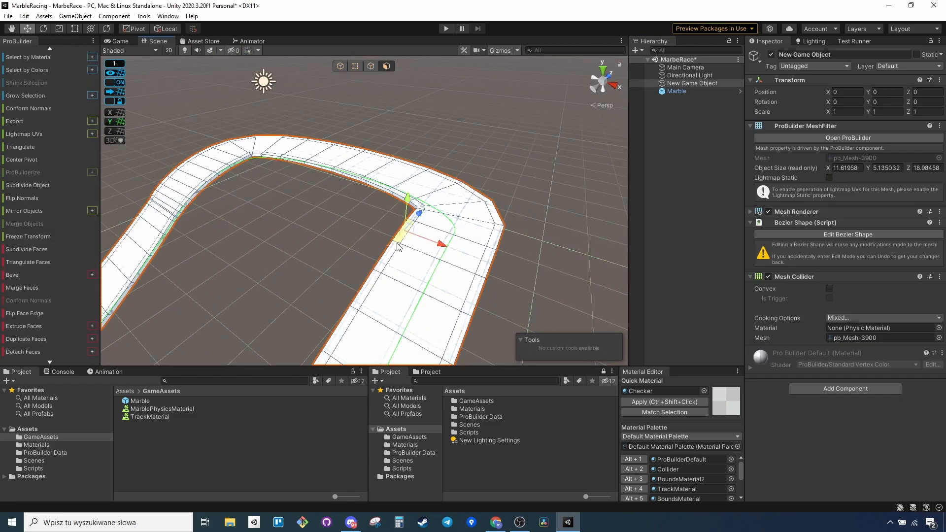
scroll(42, 166, up, 4)
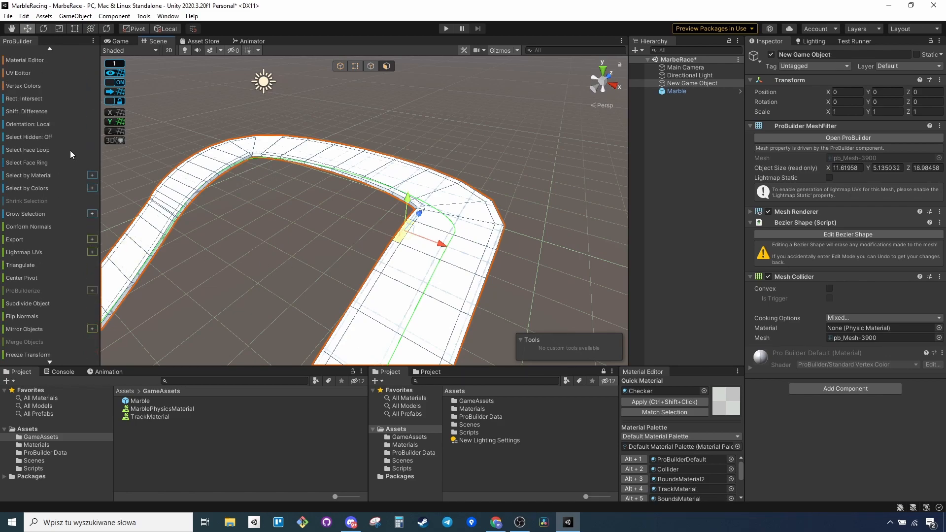
click(49, 151)
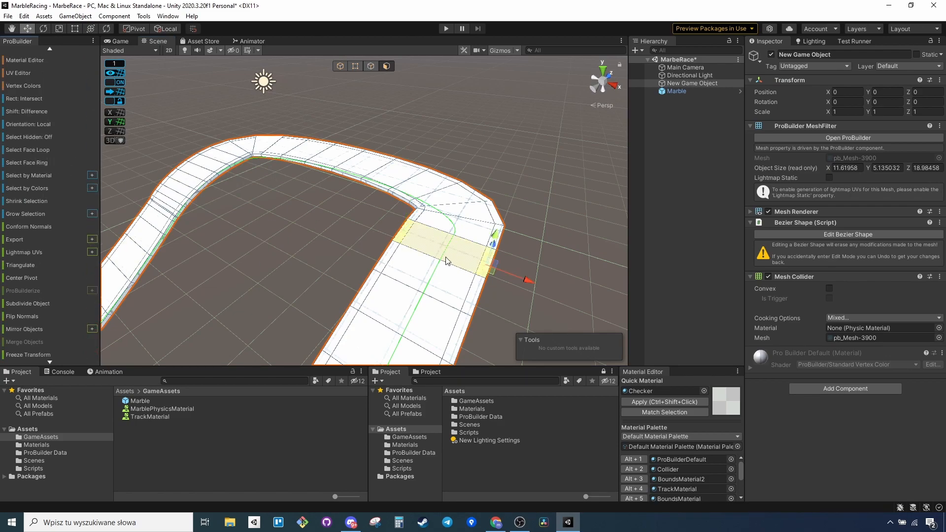
click(402, 233)
click(40, 162)
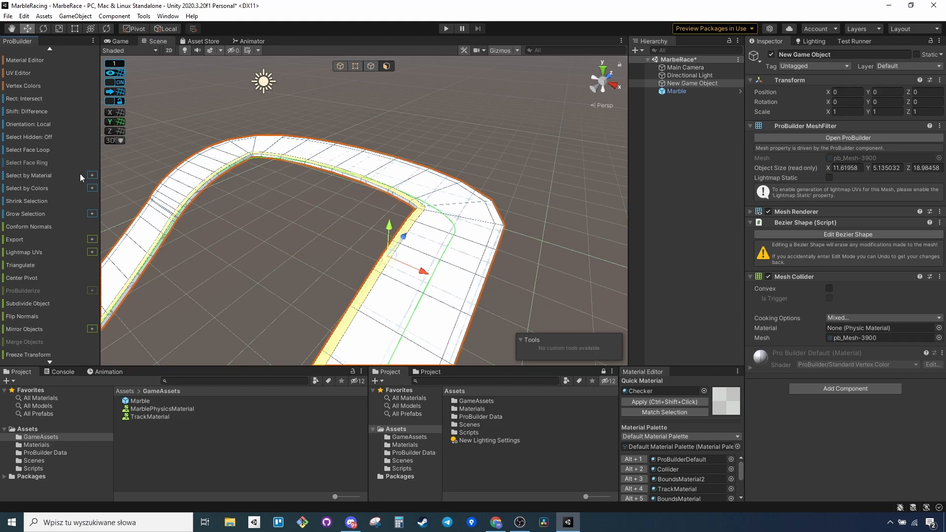
click(503, 227)
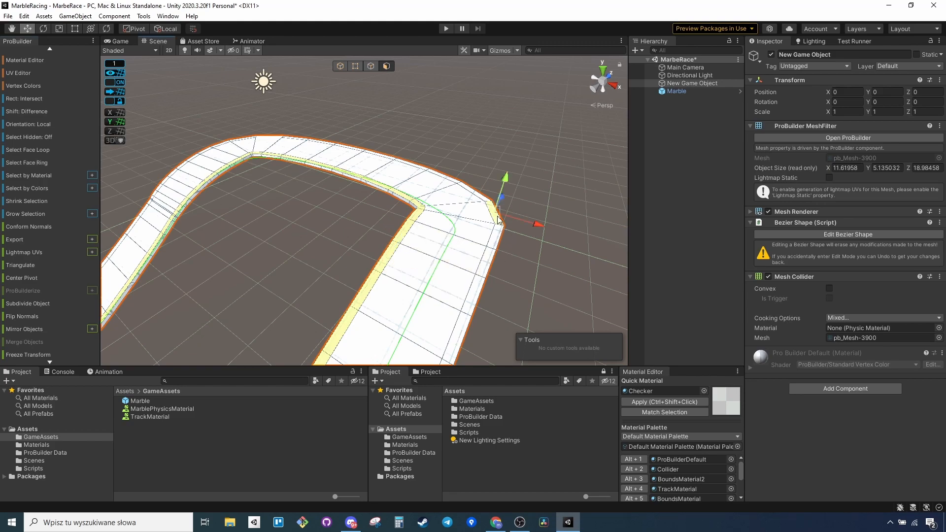
click(38, 162)
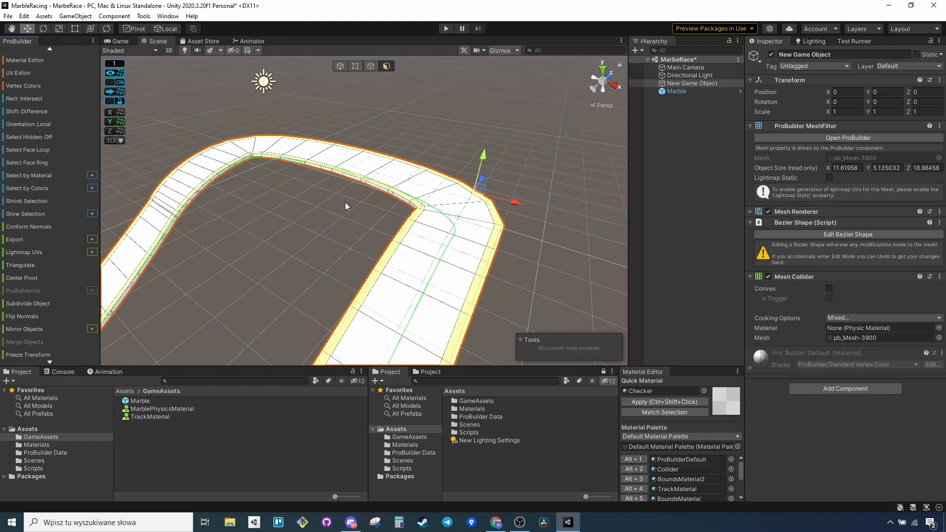
Extrude the selected edge faces by 0.4 along the face normal to form side walls.
scroll(43, 280, down, 3)
scroll(68, 293, down, 3)
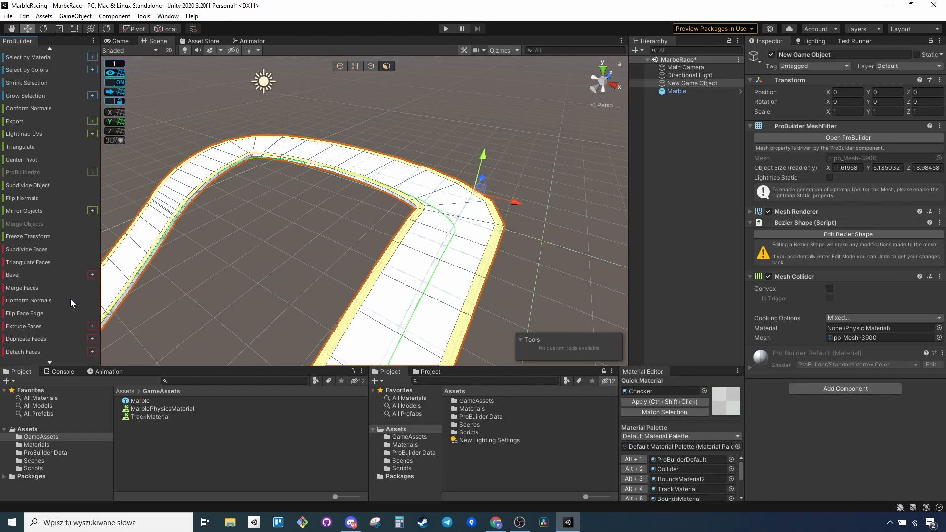
click(91, 325)
click(189, 132)
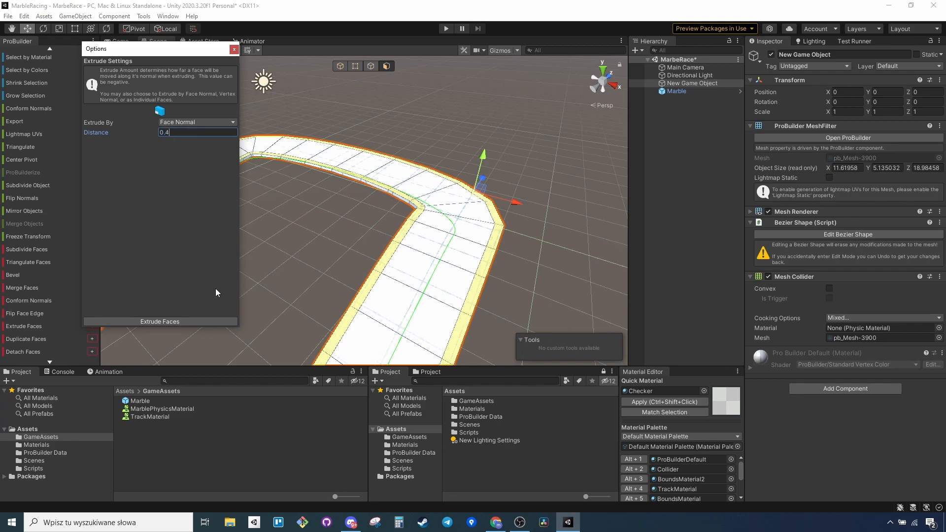
click(199, 324)
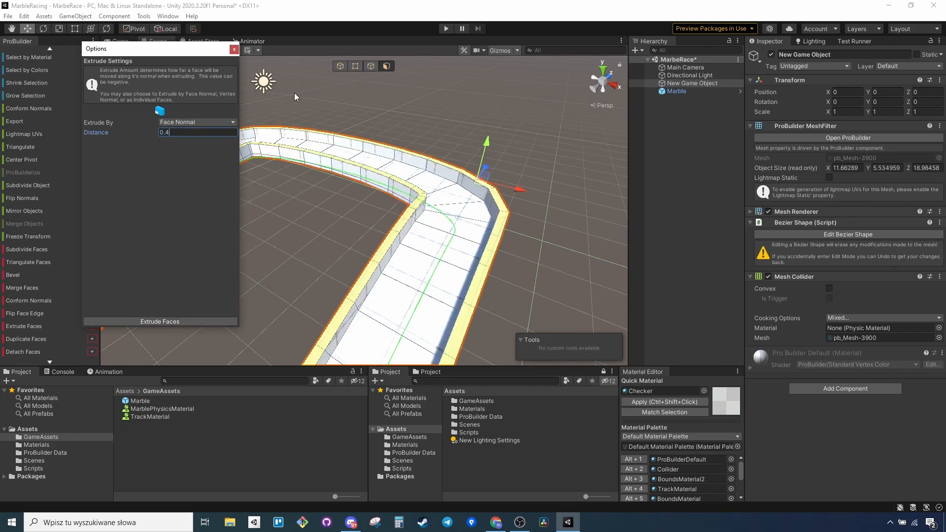
click(238, 51)
Select a top face on each side wall at the track's curved end and grow the selection around the bend.
click(650, 165)
right_drag(523, 194, 365, 270)
key(w)
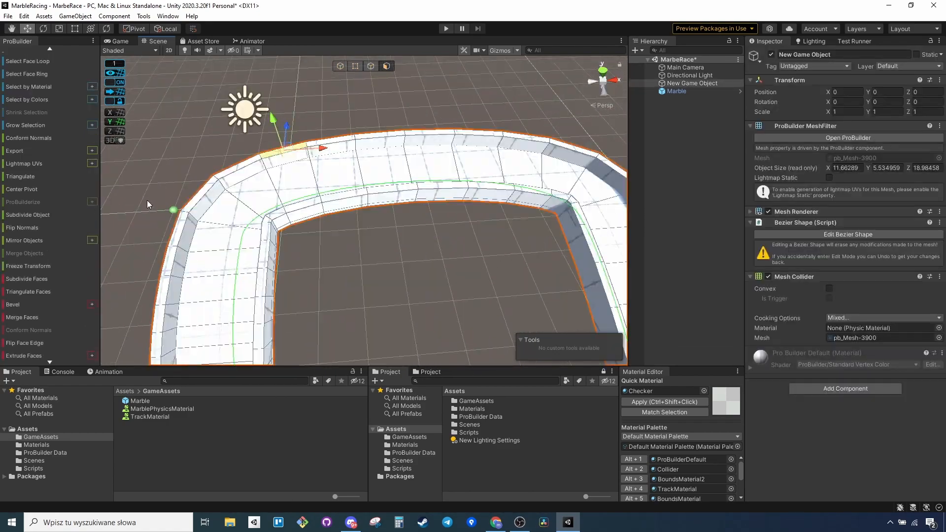
shift+click(308, 207)
click(36, 129)
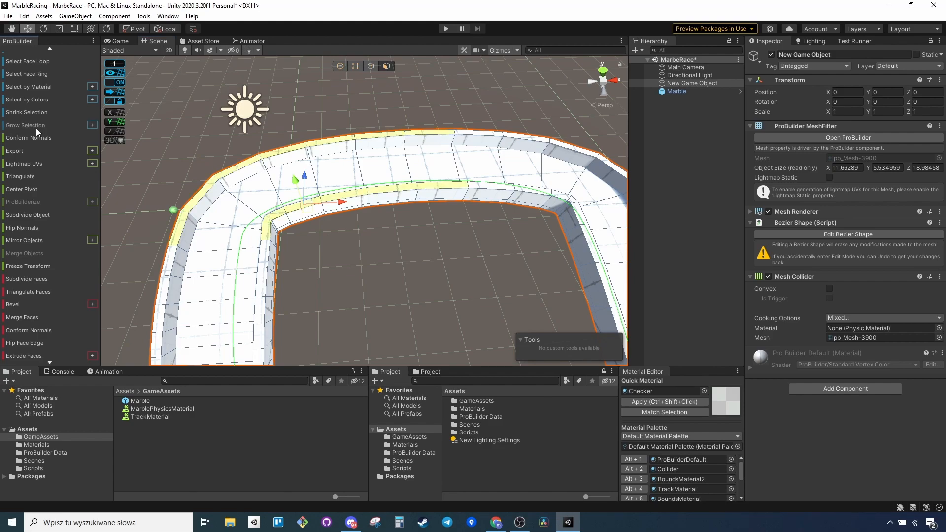
click(36, 128)
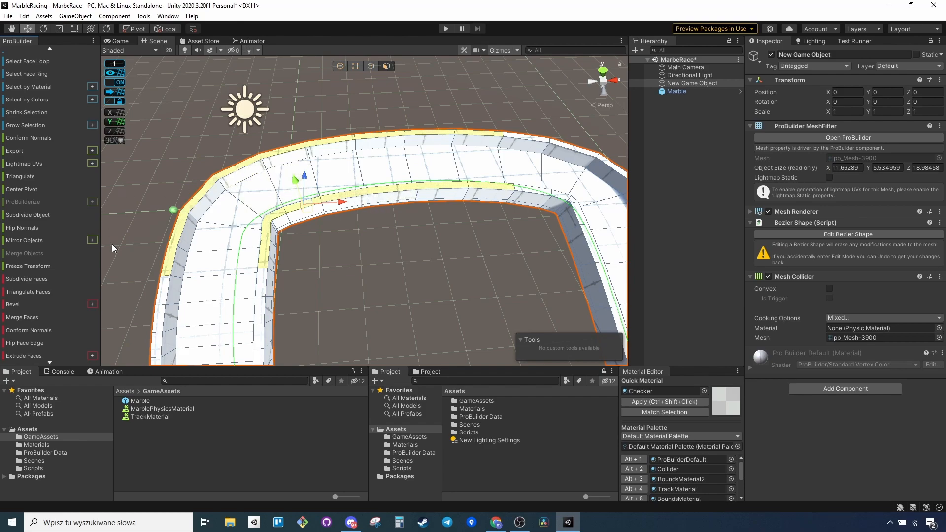
Extrude the selected wall-top faces around the bend by 1 along the face normal and save the scene.
scroll(86, 296, down, 3)
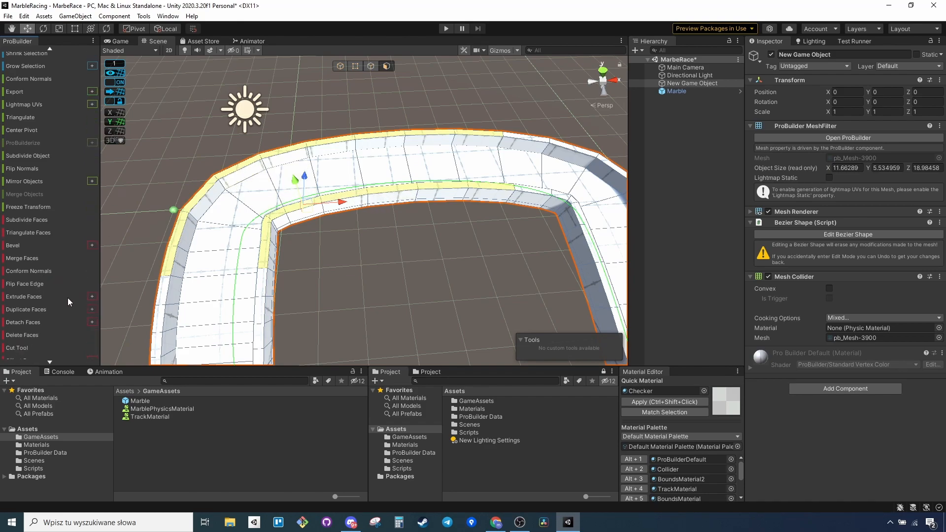
click(92, 297)
click(178, 134)
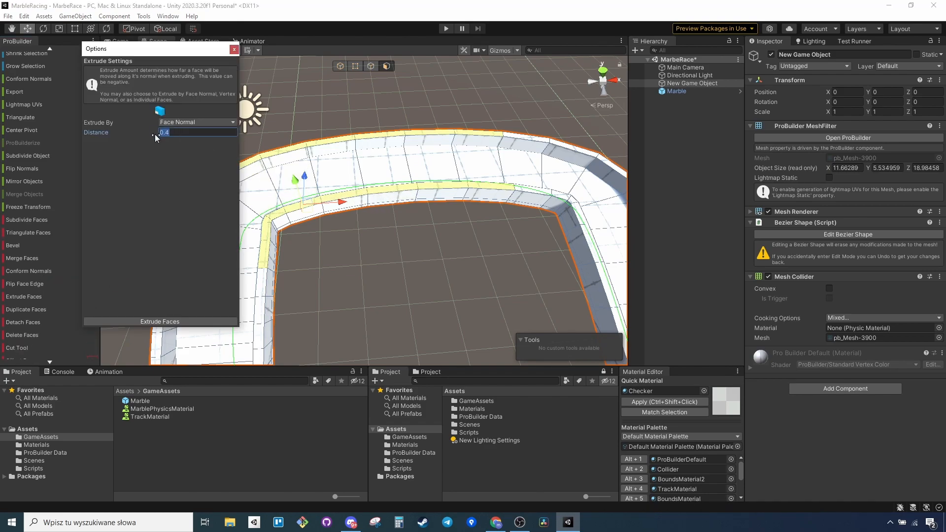
click(179, 321)
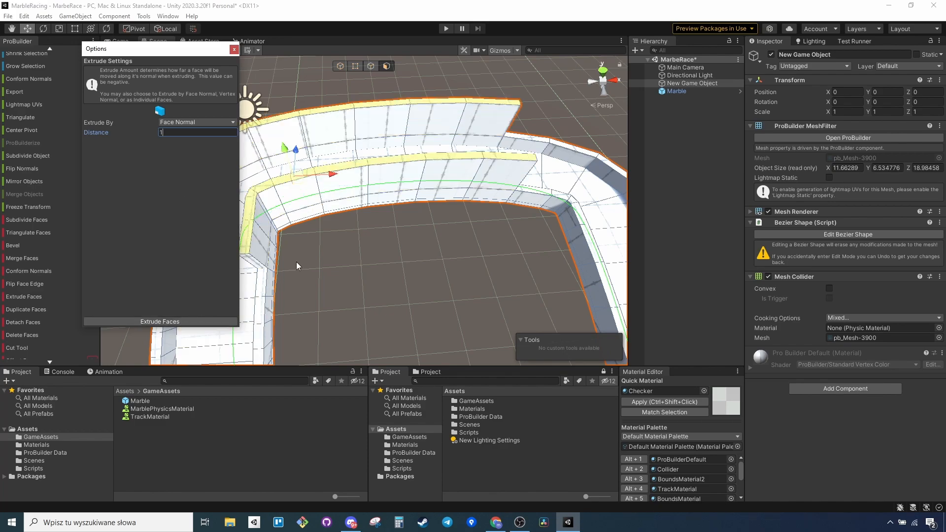
click(690, 189)
right_drag(469, 224, 448, 154)
click(234, 49)
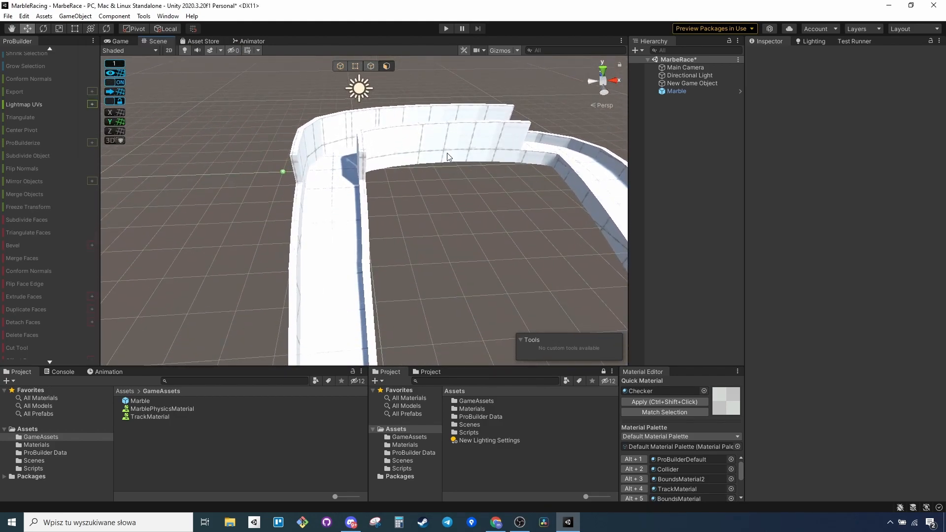
right_drag(449, 188, 594, 209)
key(ctrl+s)
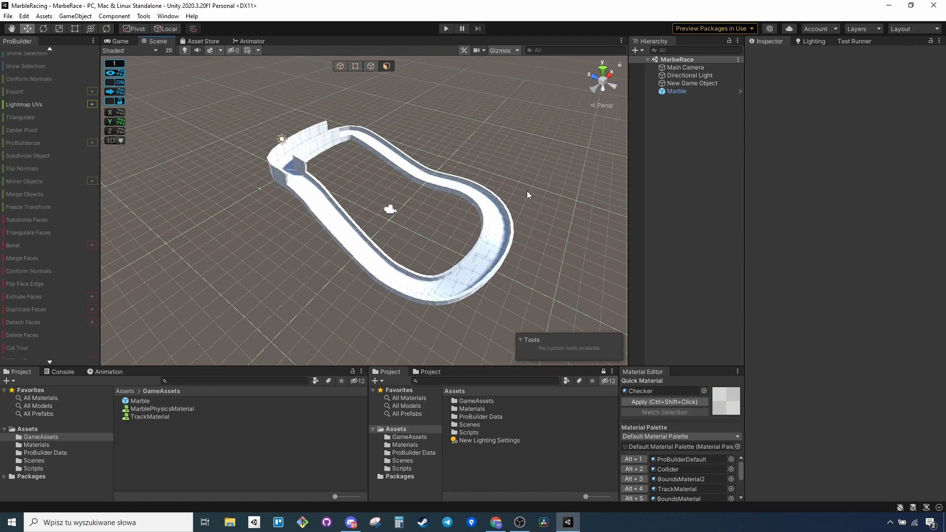
Create a physic material named RaceTrackMaterial in the GameAssets folder.
click(495, 209)
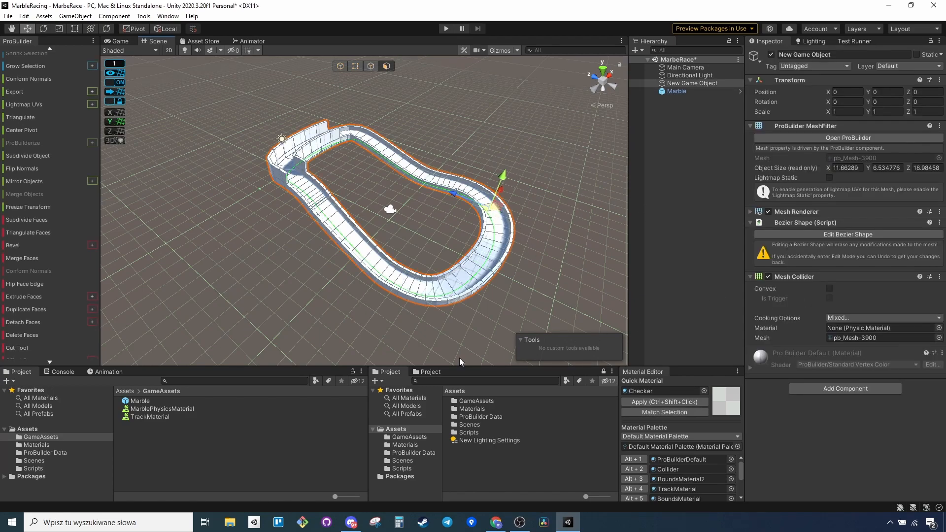
click(152, 418)
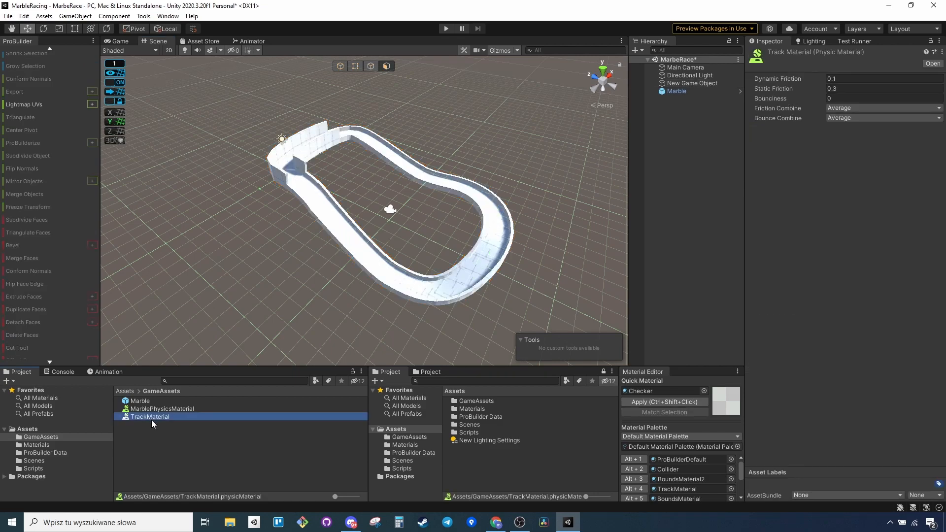
right_click(150, 435)
mouse_move(253, 178)
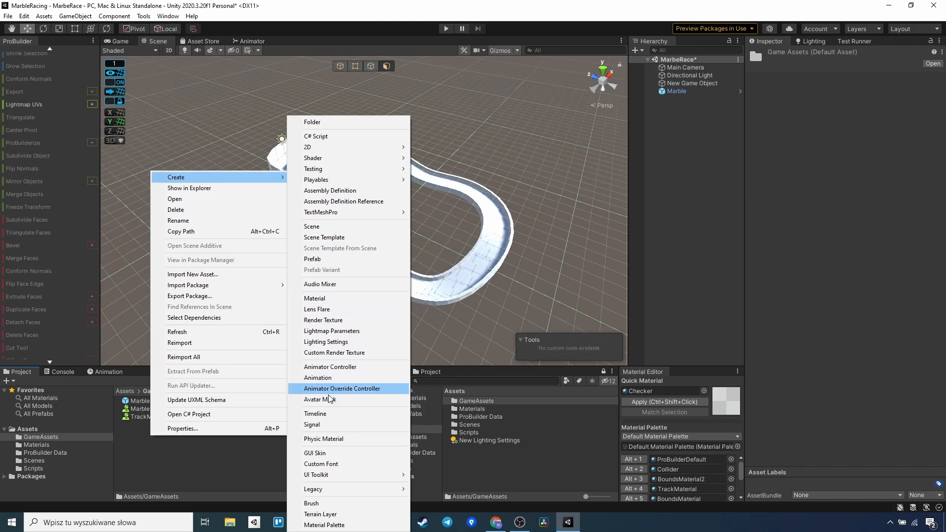
click(352, 439)
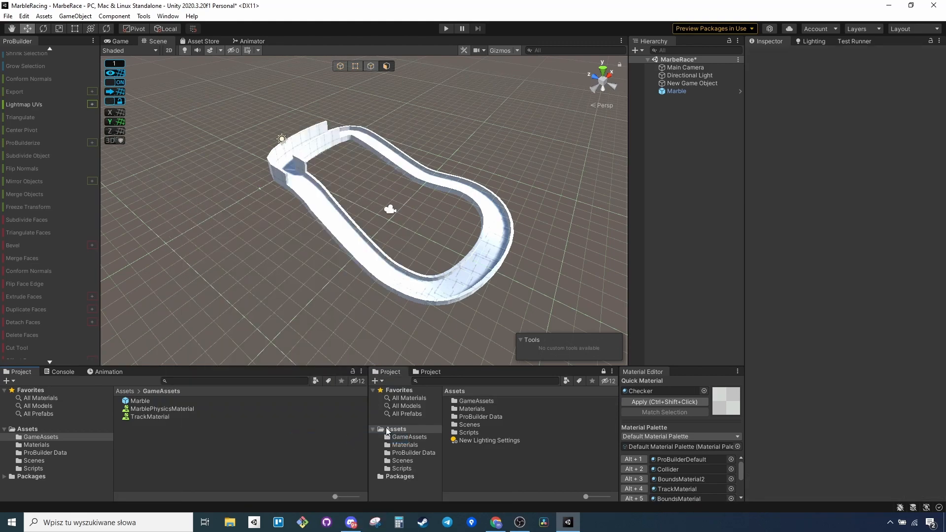
right_click(159, 446)
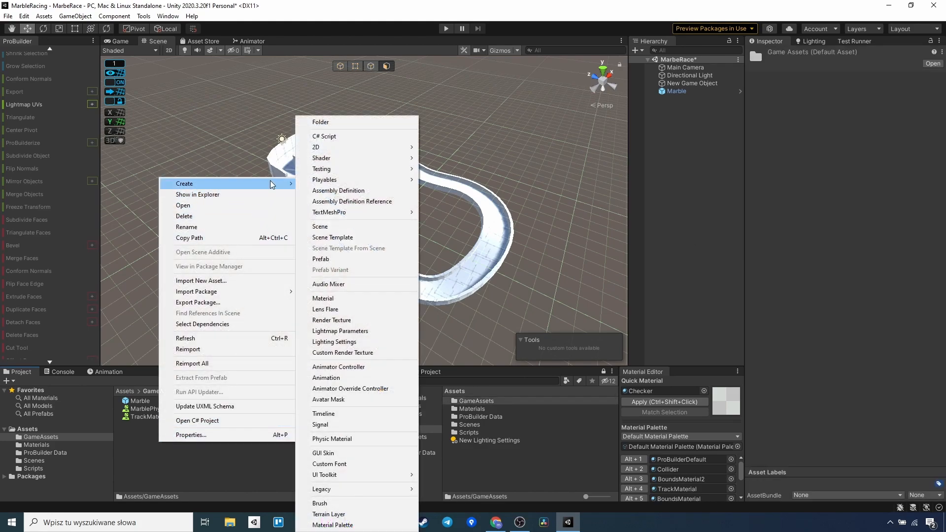
click(336, 439)
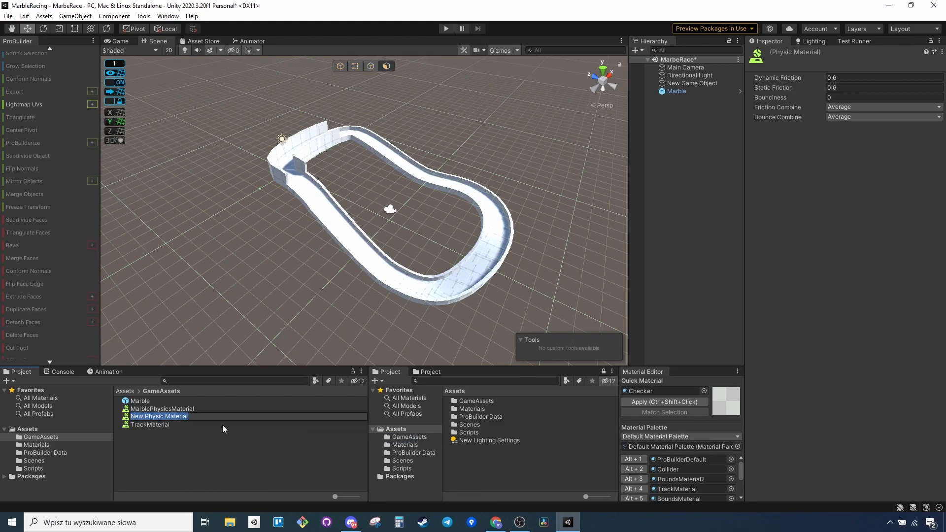
text(RaceTrackMaterial)
key(Return)
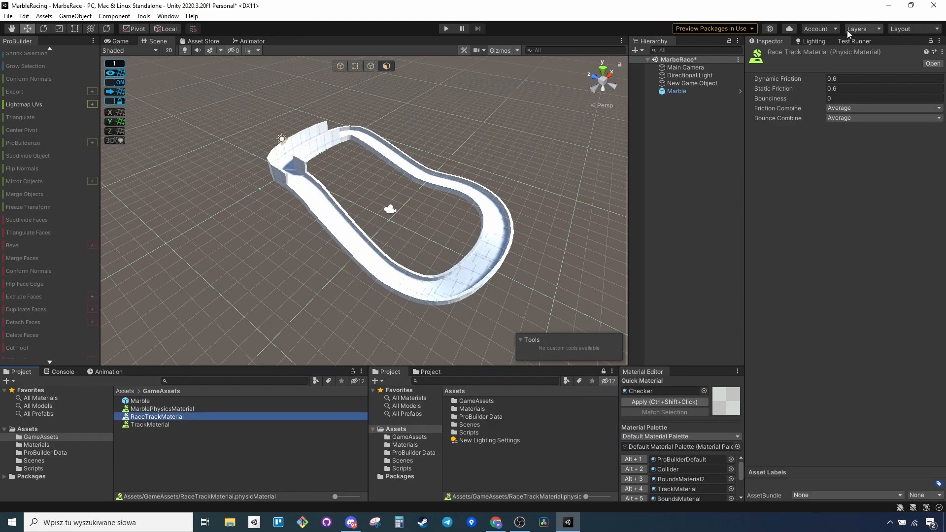
Set RaceTrackMaterial's dynamic friction to 0.2 and static friction to 0.4, and assign it to the track's Mesh Collider.
click(858, 79)
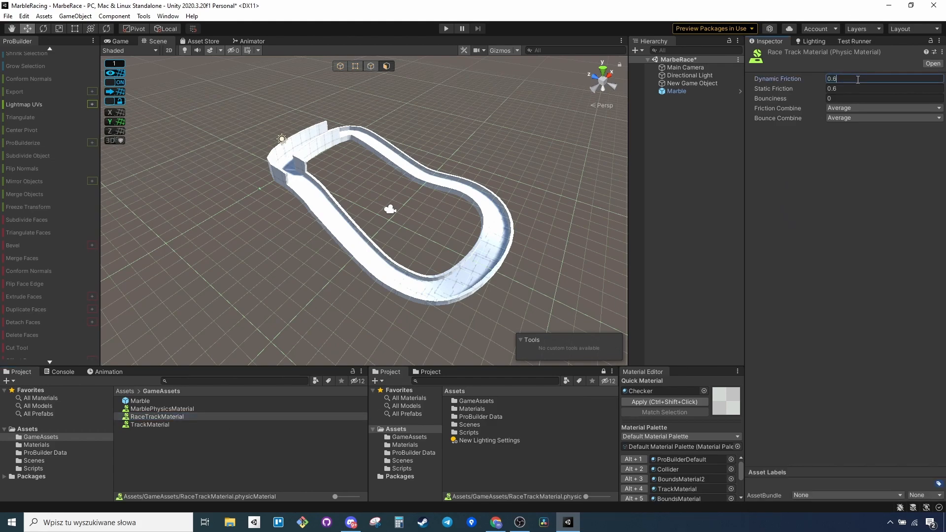
click(852, 87)
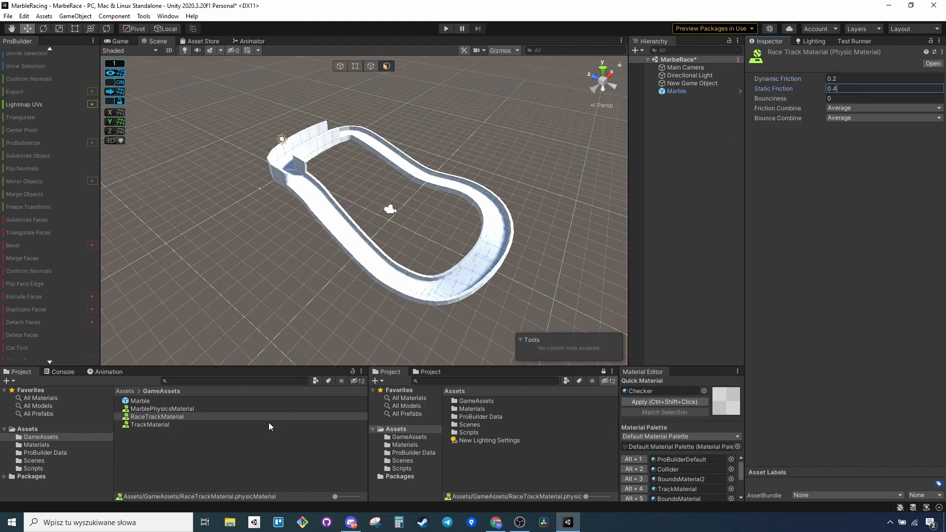
click(329, 229)
drag(157, 418, 858, 328)
right_drag(571, 276, 483, 269)
click(717, 218)
Clear the second to fifth slots of the default material palette by setting them to None.
key(d)
right_drag(513, 206, 492, 226)
key(w)
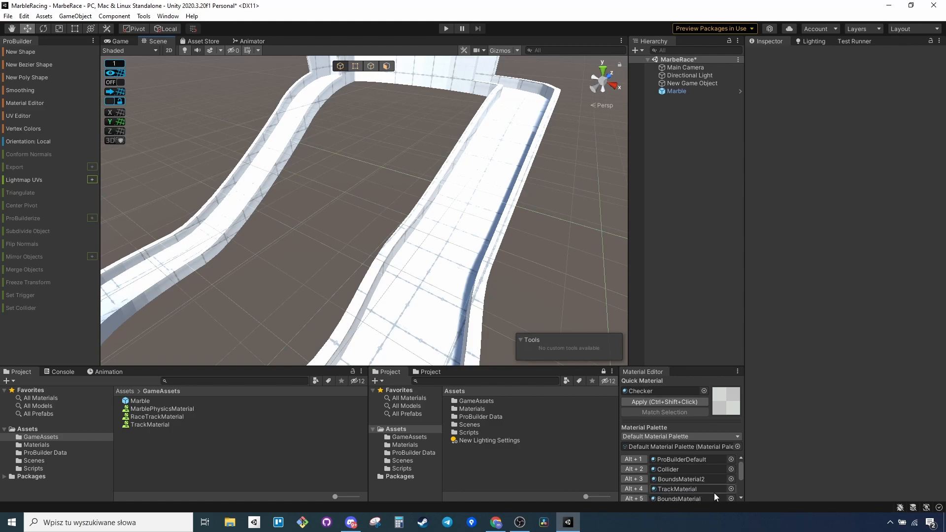
click(731, 480)
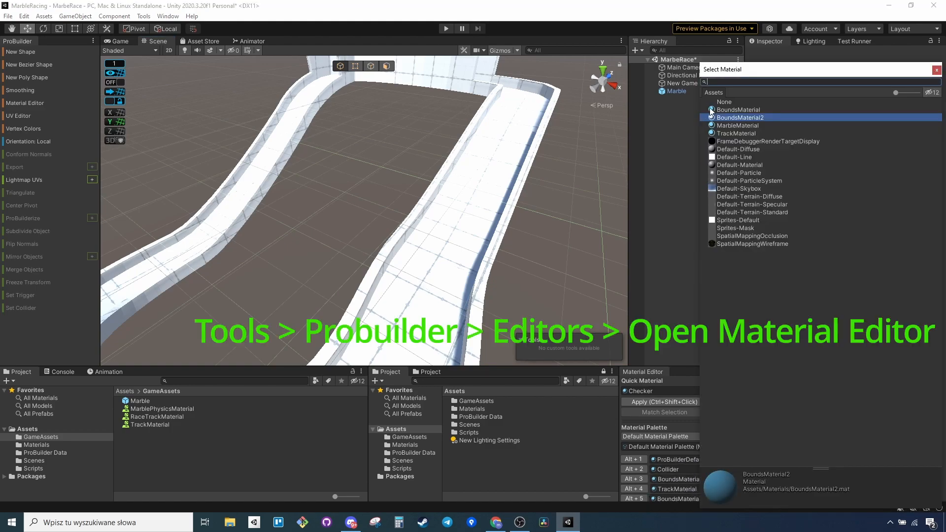
click(828, 103)
click(936, 70)
click(669, 469)
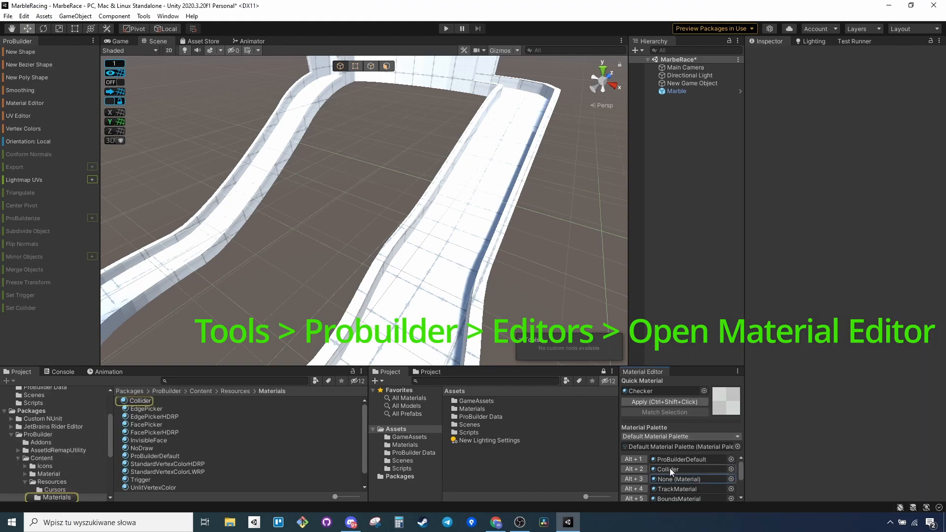
click(690, 489)
click(695, 498)
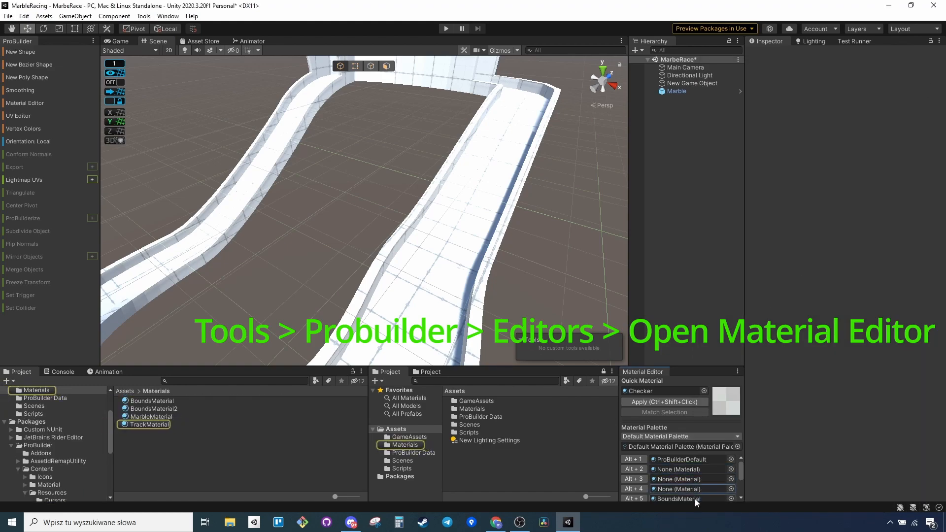
scroll(714, 491, down, 2)
scroll(707, 486, up, 2)
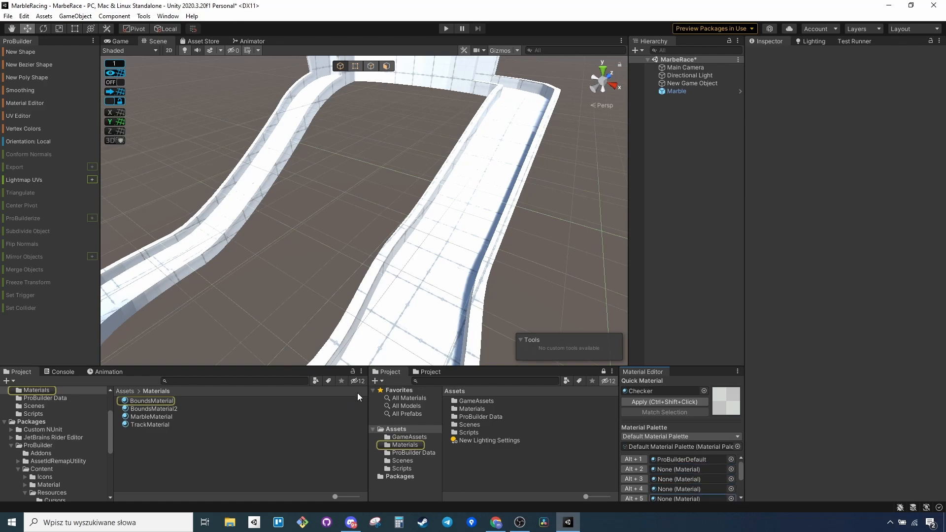
Assign the Checker material, including package assets in the search, to the second palette slot and select the track.
click(731, 469)
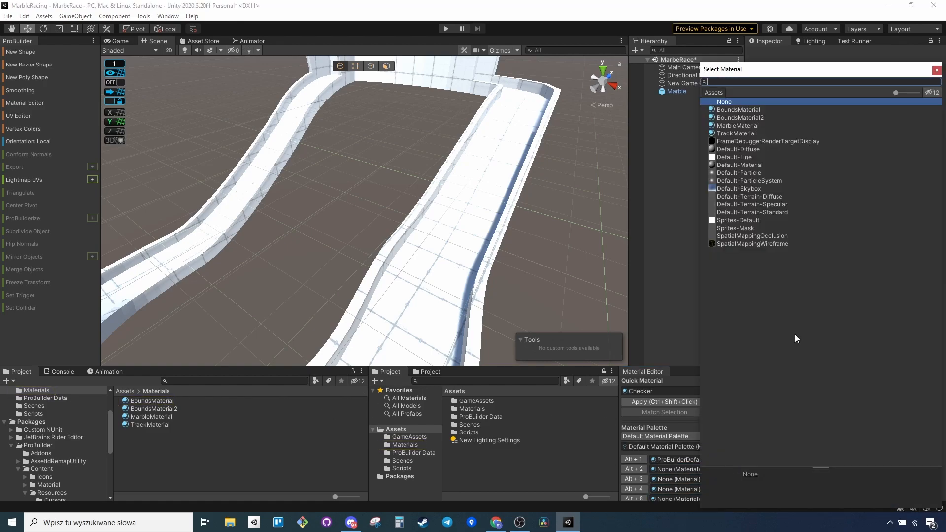
click(930, 94)
click(727, 126)
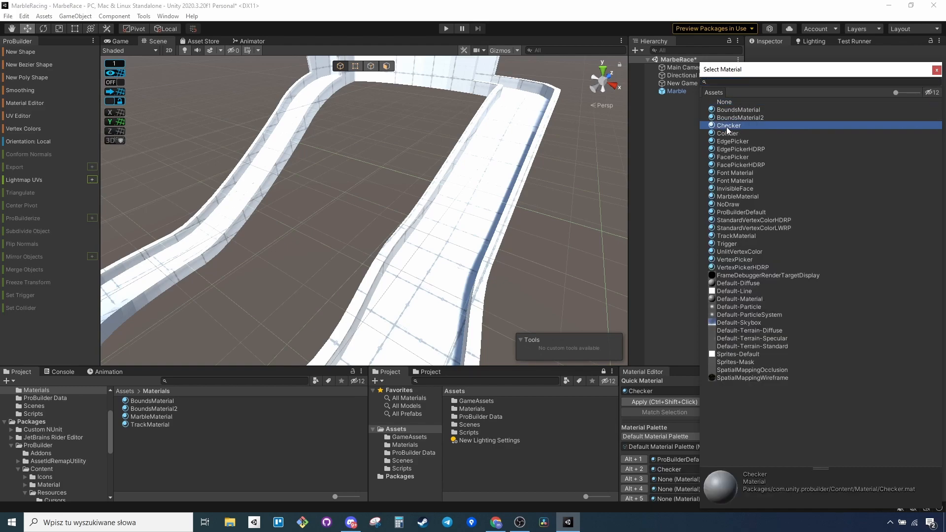
click(936, 71)
scroll(542, 172, down, 3)
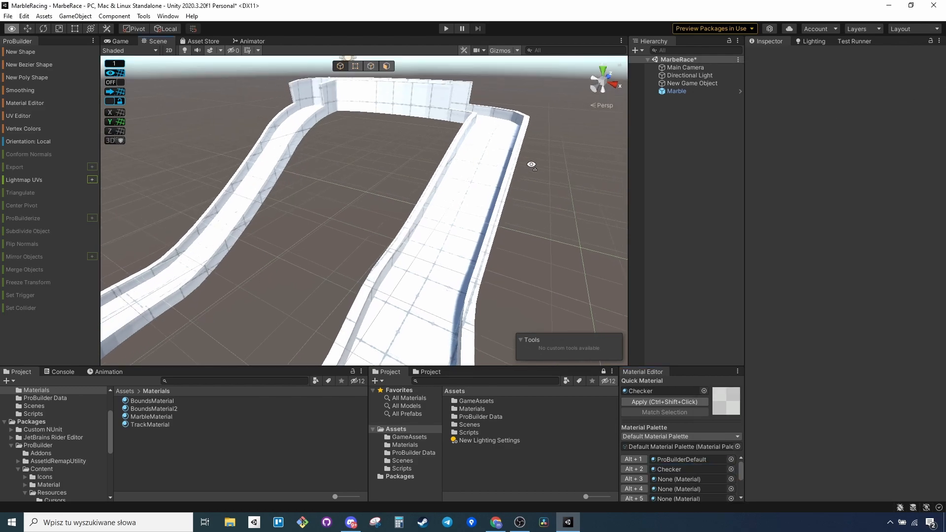
click(469, 206)
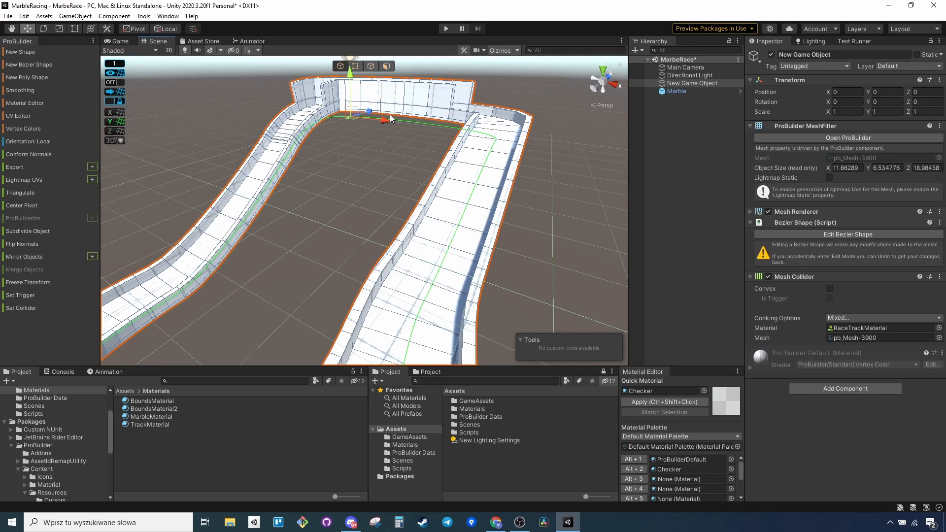
Select the loop of faces forming the track's driving surface and apply the Checker material to it.
click(386, 66)
click(476, 175)
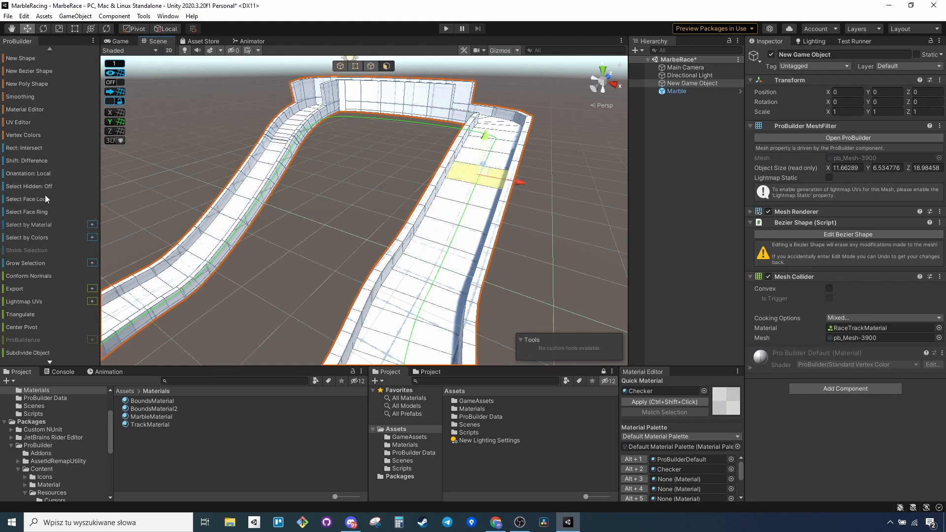
click(35, 200)
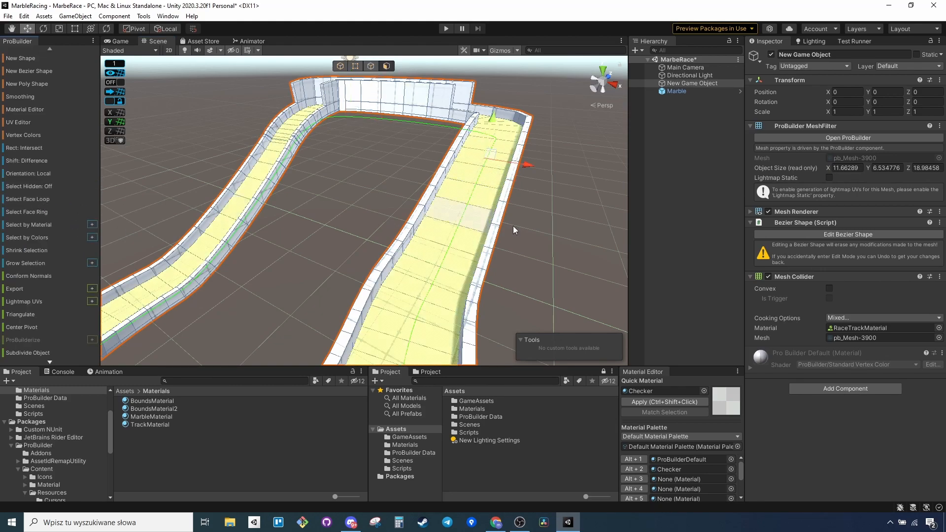
click(634, 469)
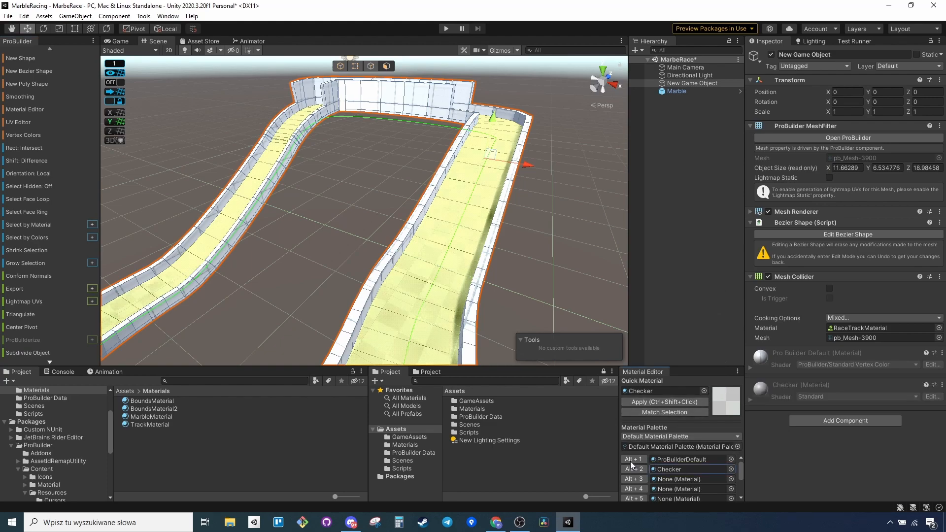
click(688, 272)
Put BoundsMaterial in the third palette slot and apply it to the face rings on the track-facing sides of both low walls.
right_drag(538, 229, 515, 249)
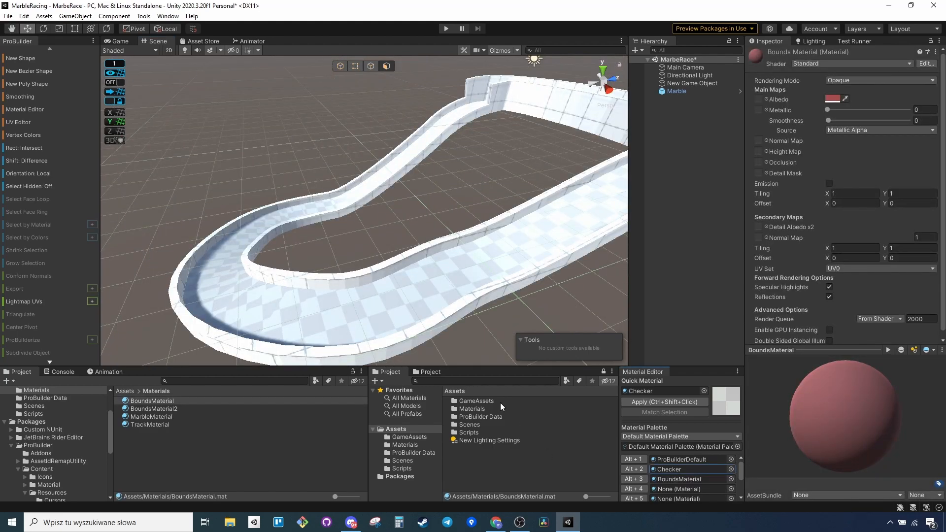
click(476, 241)
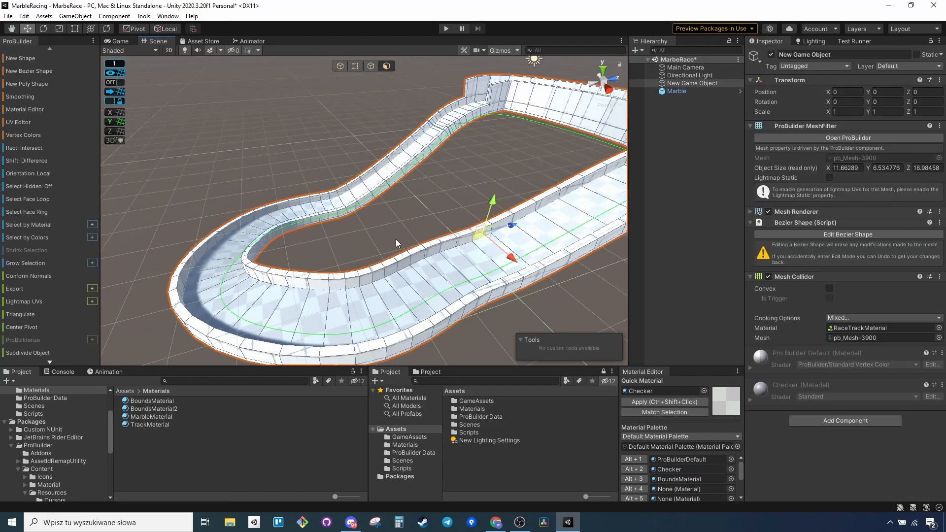
click(38, 212)
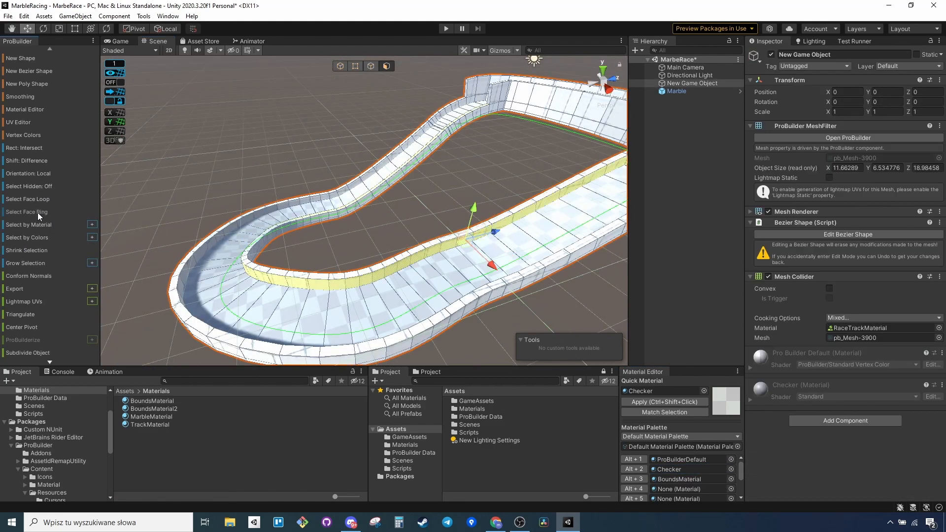
shift+click(185, 270)
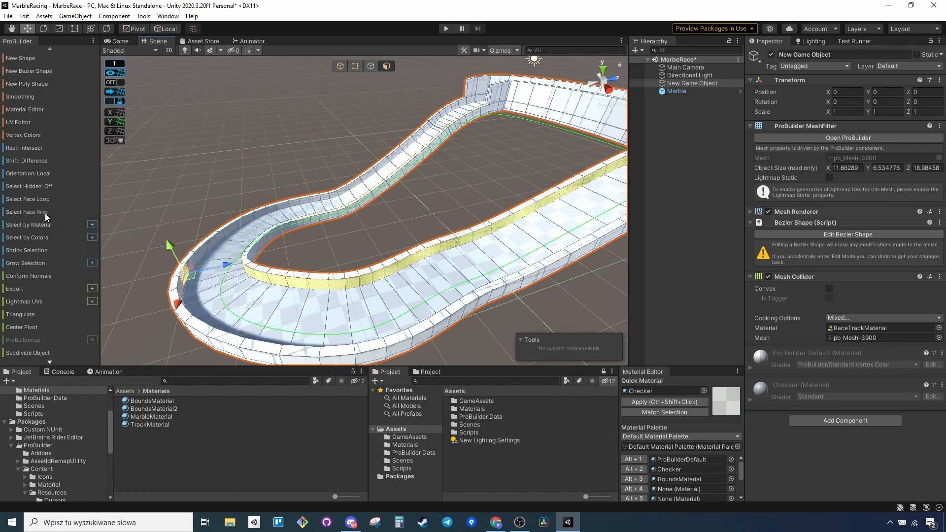
alt+drag(324, 266, 274, 237)
click(633, 478)
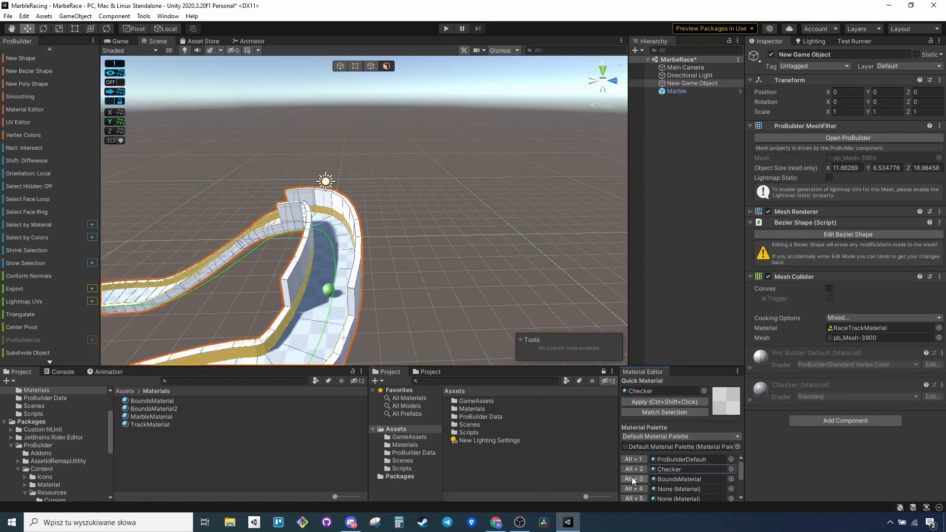
alt+drag(375, 267, 445, 324)
click(522, 480)
Select the track-facing face rings of the raised walls at the curve and apply BoundsMaterial to them.
alt+drag(434, 283, 162, 272)
click(41, 214)
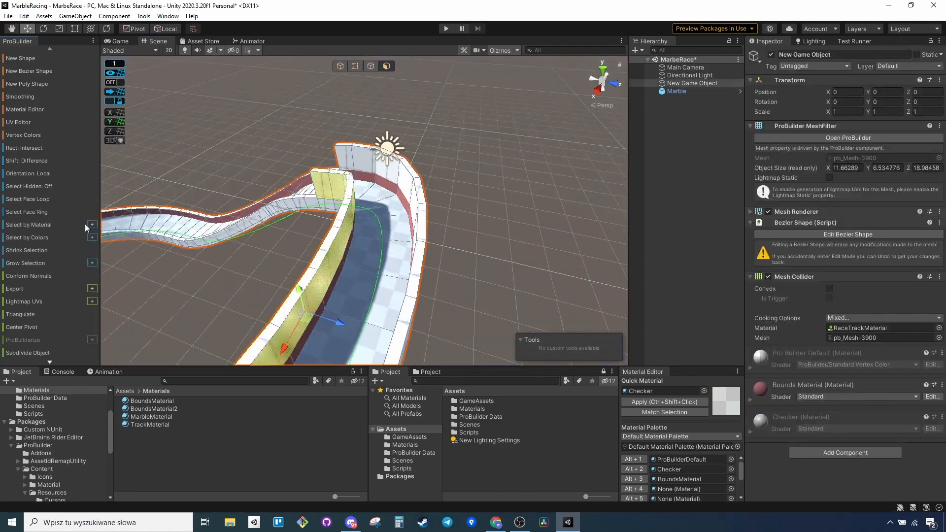
alt+drag(266, 236, 461, 244)
click(406, 250)
click(27, 212)
alt+drag(413, 266, 276, 268)
alt+drag(443, 266, 315, 256)
alt+drag(443, 246, 385, 266)
shift+click(365, 246)
click(638, 482)
click(522, 478)
Assign BoundsMaterial2 to the fourth palette slot and apply it to the top face rings of the outer wall.
alt+drag(443, 266, 542, 236)
click(378, 159)
click(378, 159)
click(378, 159)
click(45, 211)
alt+drag(276, 197, 445, 124)
alt+drag(467, 168, 316, 197)
click(40, 250)
alt+drag(394, 197, 567, 192)
click(585, 195)
click(35, 212)
alt+drag(276, 173, 295, 276)
drag(154, 409, 682, 490)
click(634, 489)
click(503, 285)
Select the ring of top faces on the inner wall and apply BoundsMaterial2 to it.
alt+drag(493, 266, 394, 296)
click(360, 228)
click(34, 211)
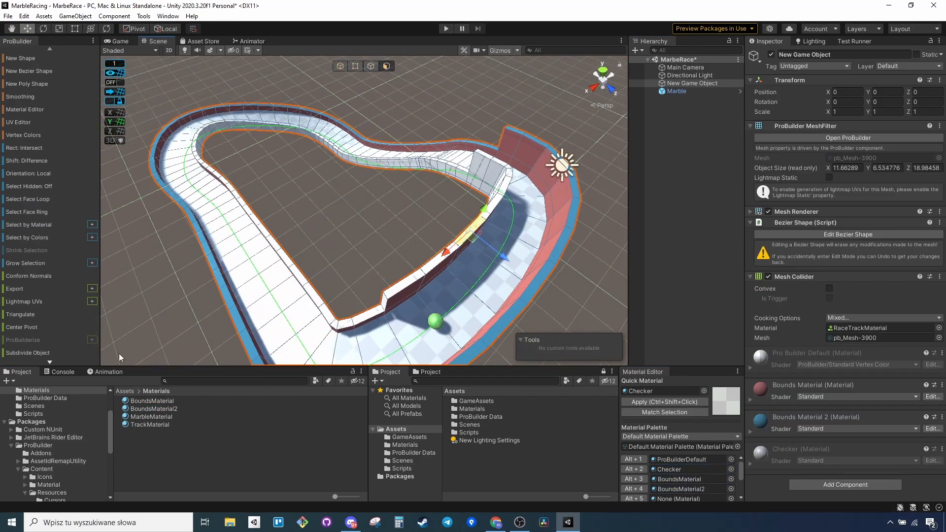
alt+drag(345, 246, 443, 216)
click(634, 488)
click(542, 275)
Duplicate BoundsMaterial2 in the Materials folder and name the copy BoundsMaterialOuter.
mouse_move(517, 266)
alt+mouse_down()
mouse_move(437, 207)
mouse_move(423, 325)
mouse_move(503, 264)
alt+mouse_up()
scroll(503, 264, down, 3)
click(161, 409)
key(ctrl+d)
key(F2)
text(Outer)
key(Return)
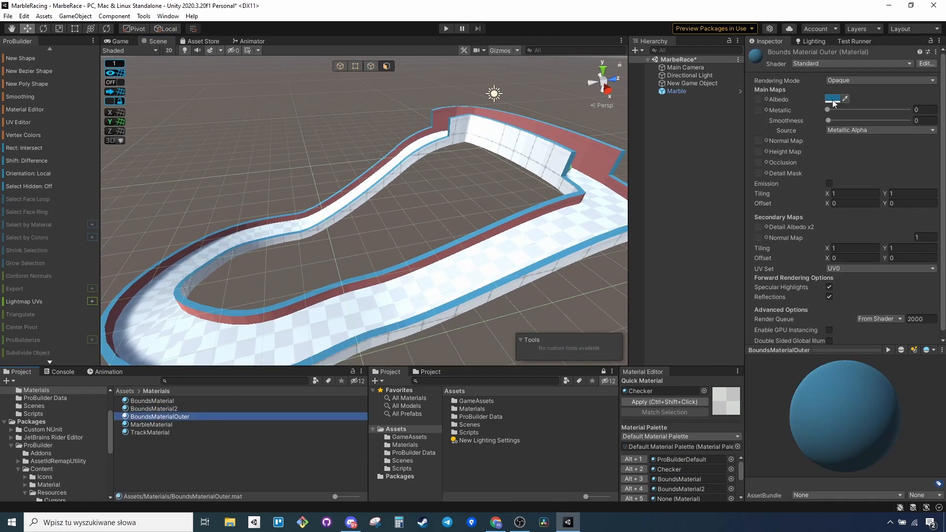
Assign BoundsMaterialOuter to the fifth palette slot and apply it to the outward-facing sides of the raised inner wall.
click(537, 154)
click(38, 212)
alt+drag(493, 261, 374, 236)
click(518, 192)
shift+click(355, 246)
alt+drag(443, 221, 167, 316)
drag(160, 416, 687, 499)
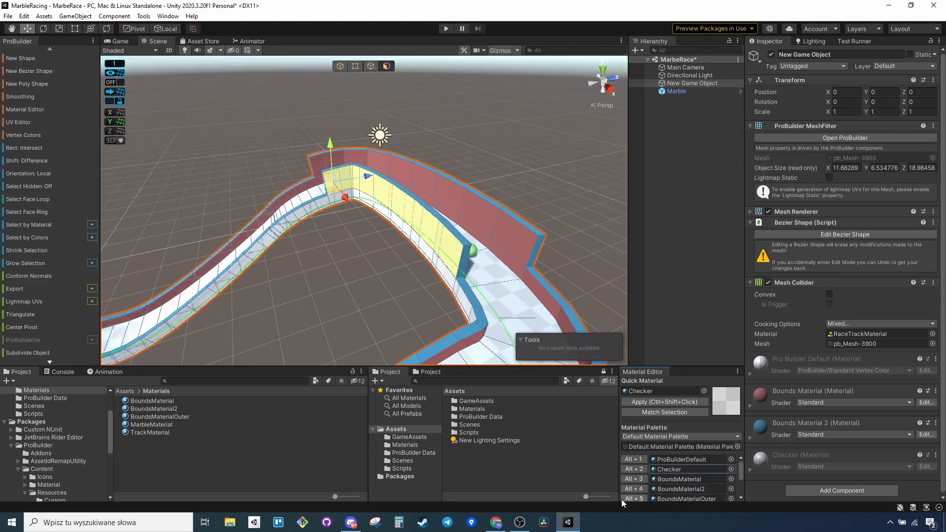
click(634, 499)
Select the remaining face rings on the outward-facing sides of the track walls and apply BoundsMaterialOuter to them.
click(444, 276)
click(44, 212)
alt+drag(493, 296, 345, 222)
click(57, 217)
alt+drag(493, 222, 315, 236)
shift+click(286, 220)
click(42, 213)
alt+drag(493, 236, 418, 236)
click(634, 498)
click(502, 238)
shift+click(222, 217)
alt+drag(222, 217, 443, 222)
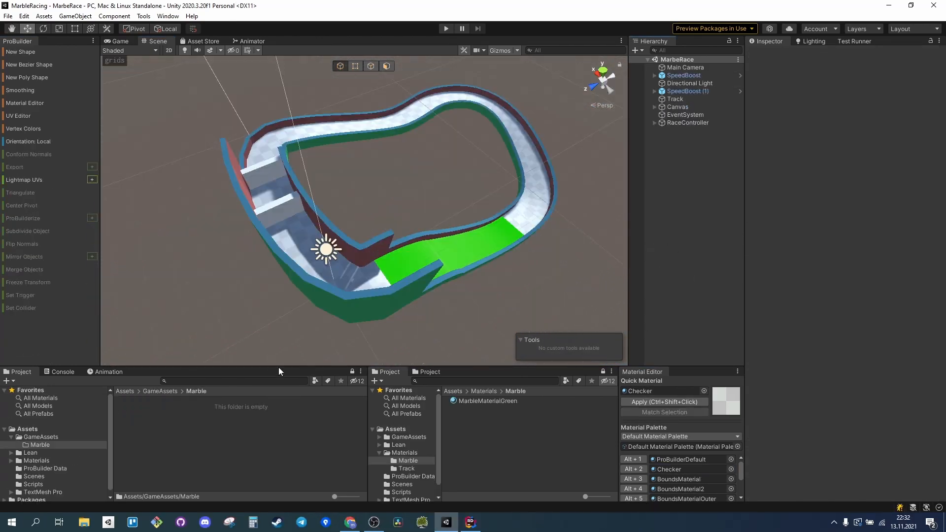
click(245, 405)
Add a 3D sphere and place it between the two white barriers on the track, at about X 4.9, Y 0.89, Z 0.32.
right_click(684, 164)
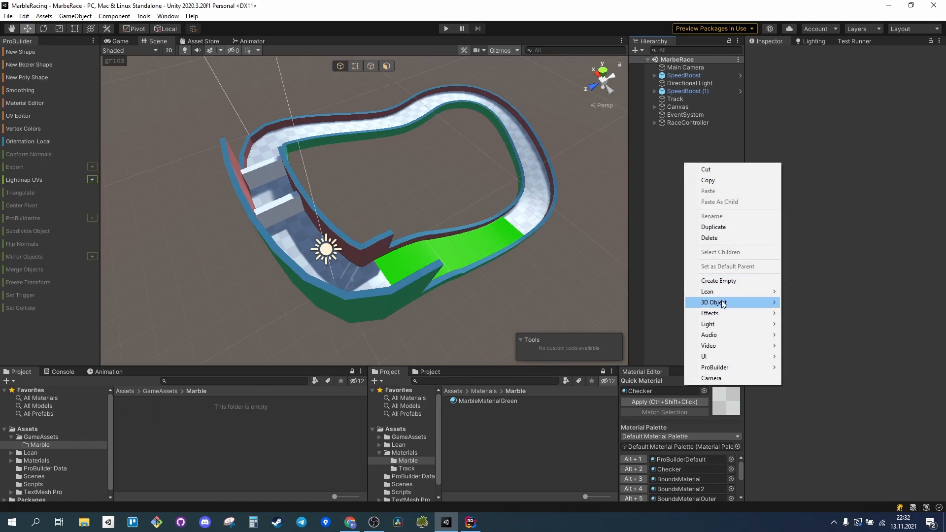
mouse_move(723, 303)
click(818, 312)
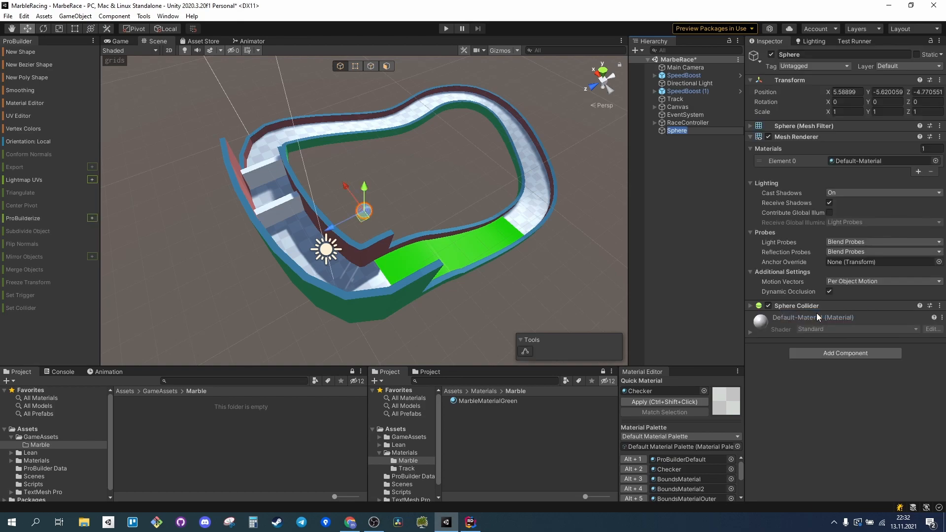
drag(294, 242, 270, 125)
drag(240, 160, 221, 168)
drag(242, 131, 261, 169)
Scale the sphere to 0.5 on all axes and shift it along X to about 4.63.
click(846, 112)
text(0.5)
key(Tab)
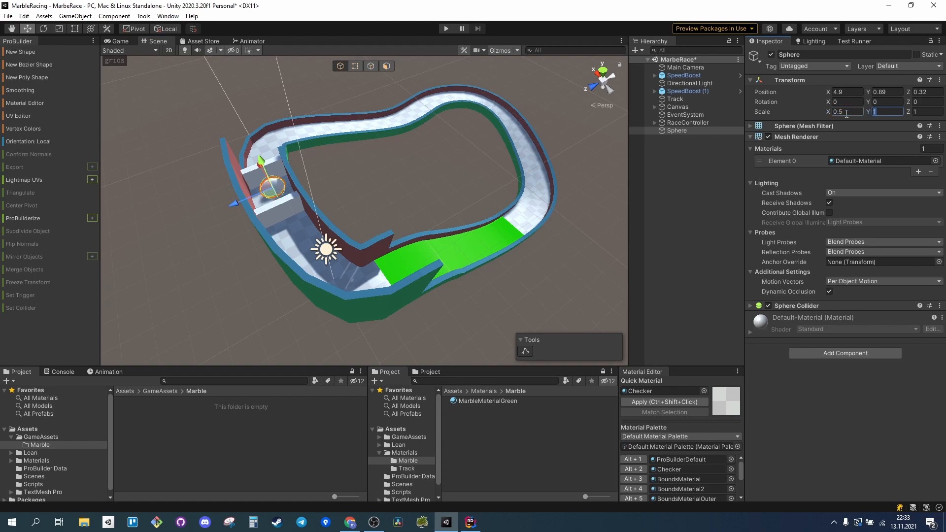
text(.5)
key(Tab)
text(.5)
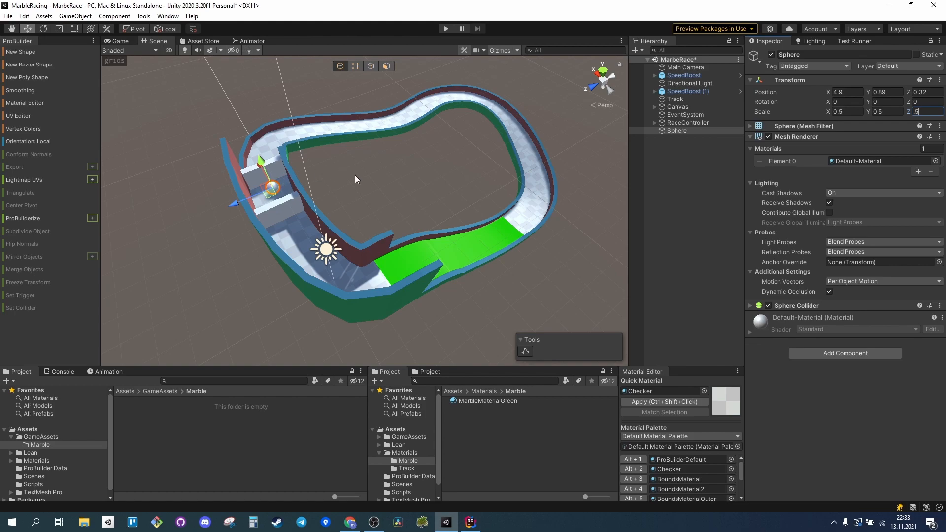
alt+drag(348, 176, 440, 180)
right_drag(440, 180, 488, 217)
drag(268, 235, 276, 236)
right_drag(403, 231, 320, 230)
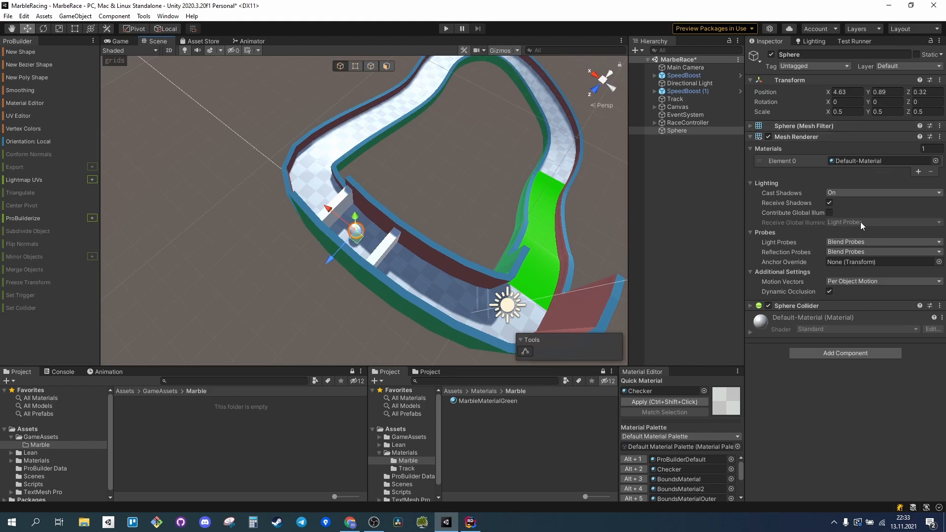
Assign MarbleMaterialGreen as the sphere's Mesh Renderer material.
click(935, 162)
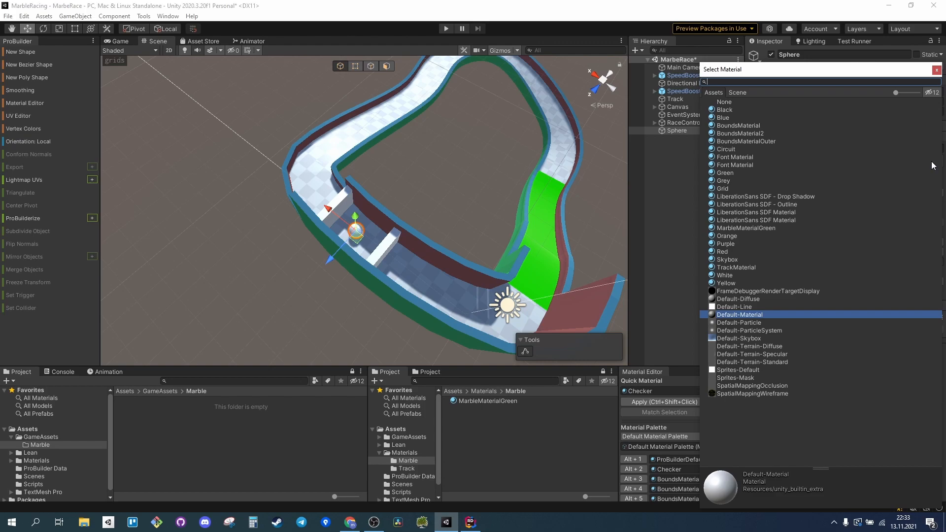
text(mar)
click(753, 110)
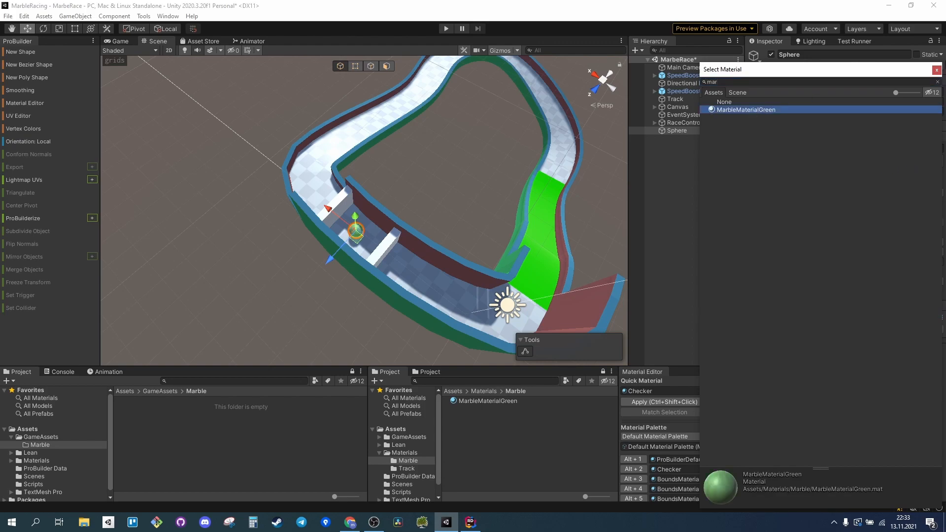
click(938, 69)
Browse the albedo textures for MarbleMaterialGreen and choose the Checker texture.
scroll(354, 240, up, 3)
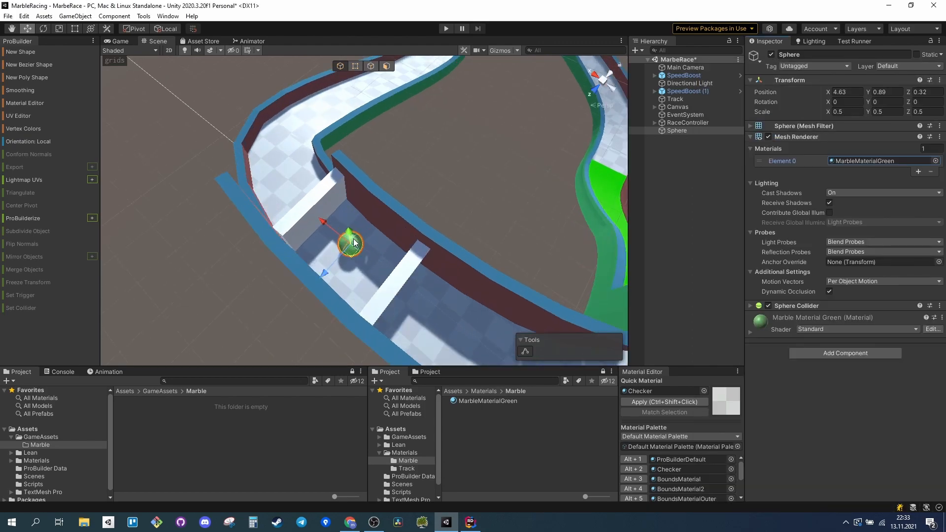
scroll(354, 240, up, 5)
click(251, 465)
right_drag(380, 312, 346, 215)
key(w)
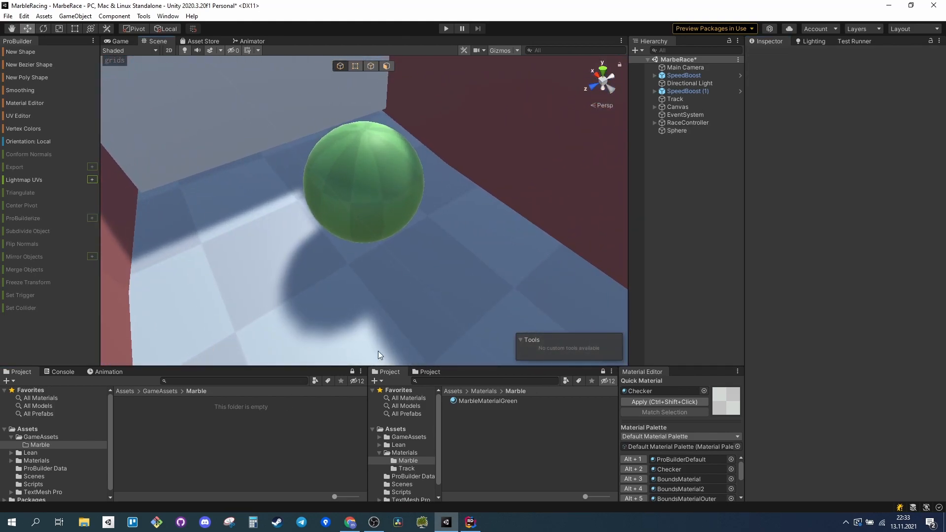
click(489, 402)
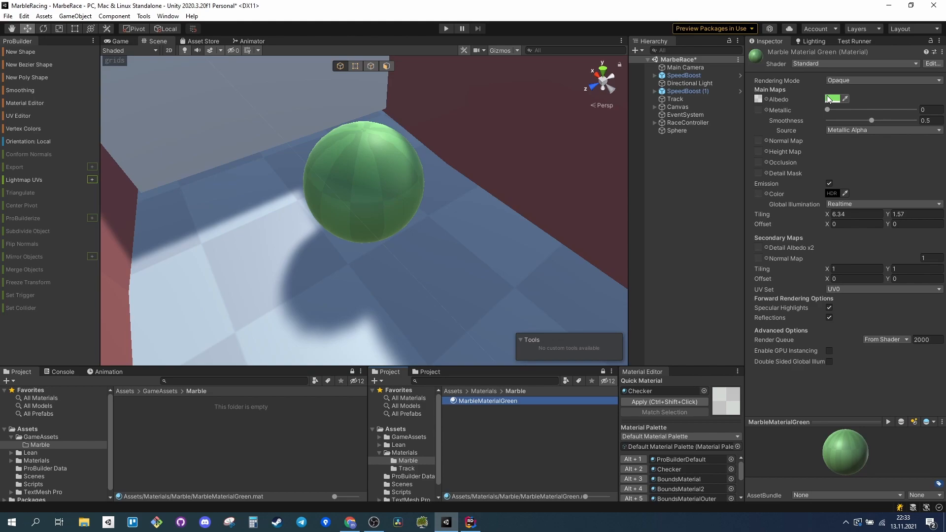
click(766, 99)
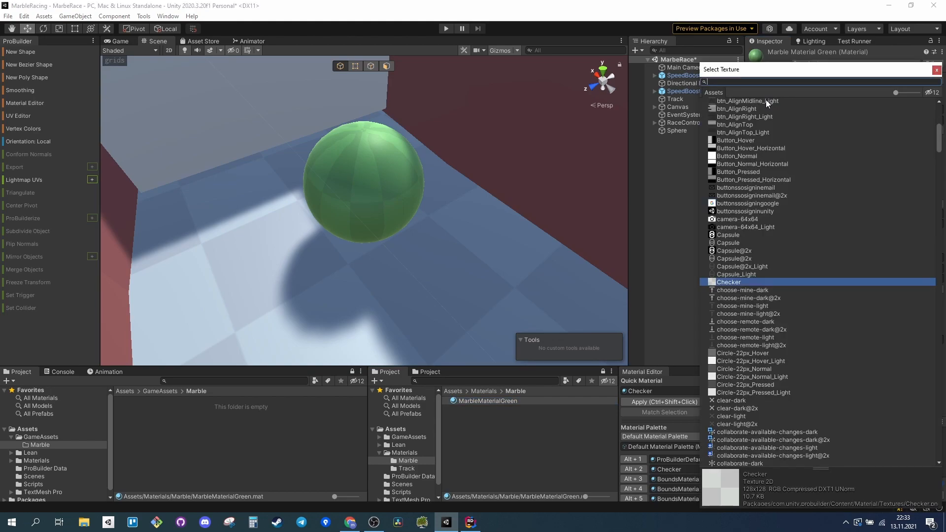
click(741, 288)
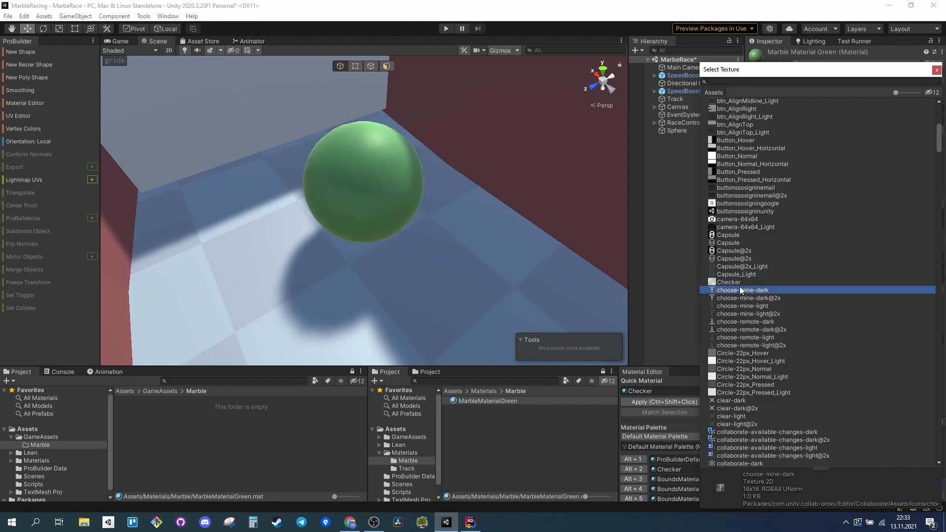
click(737, 282)
click(938, 72)
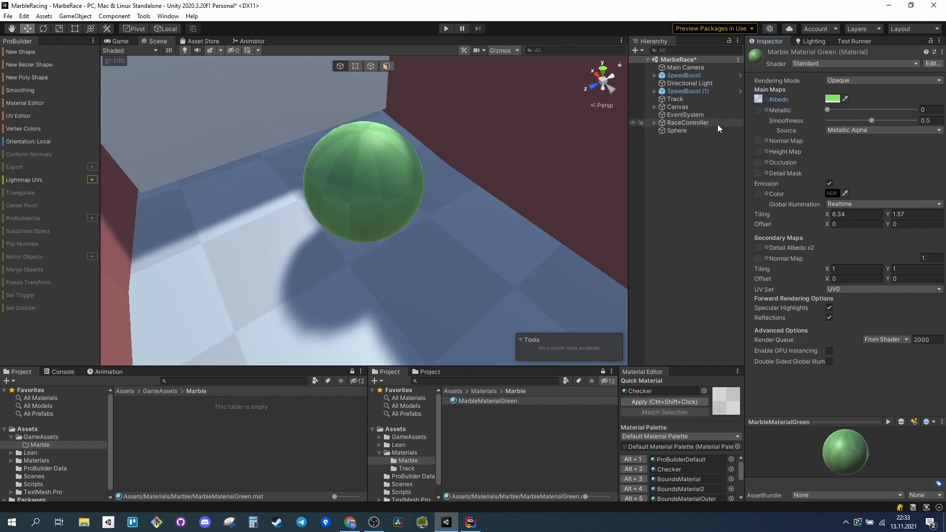
Rename the sphere object to Marble.
click(696, 130)
click(696, 129)
text(Mar)
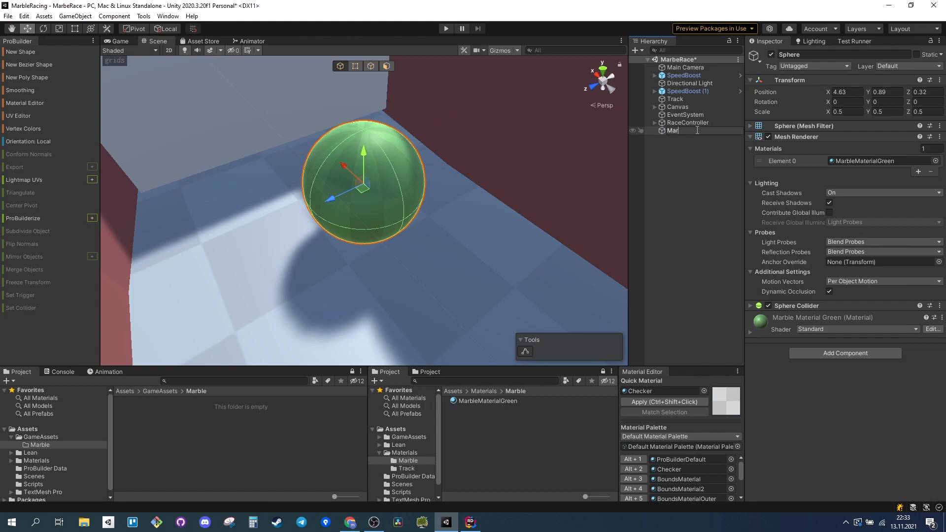
text(ble)
click(696, 158)
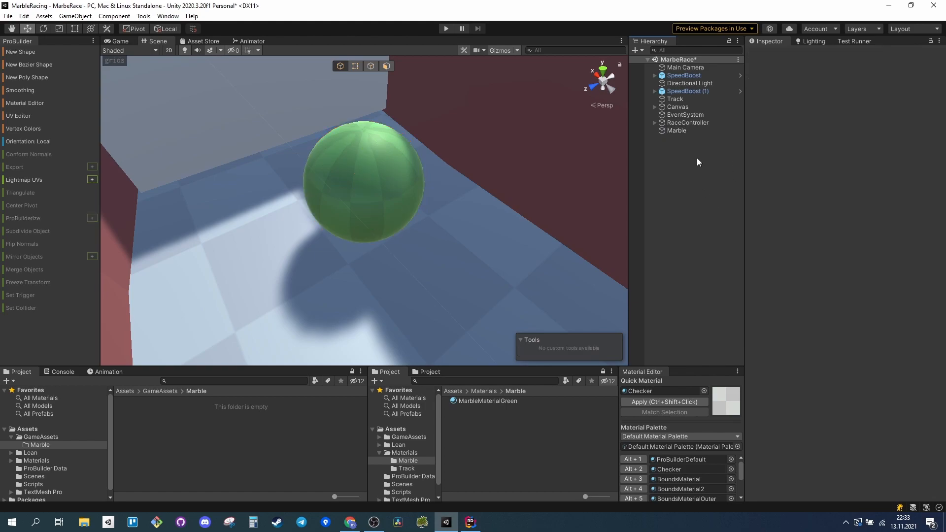
Add a Rigidbody component to the Marble object and set its mass to 10.
click(677, 129)
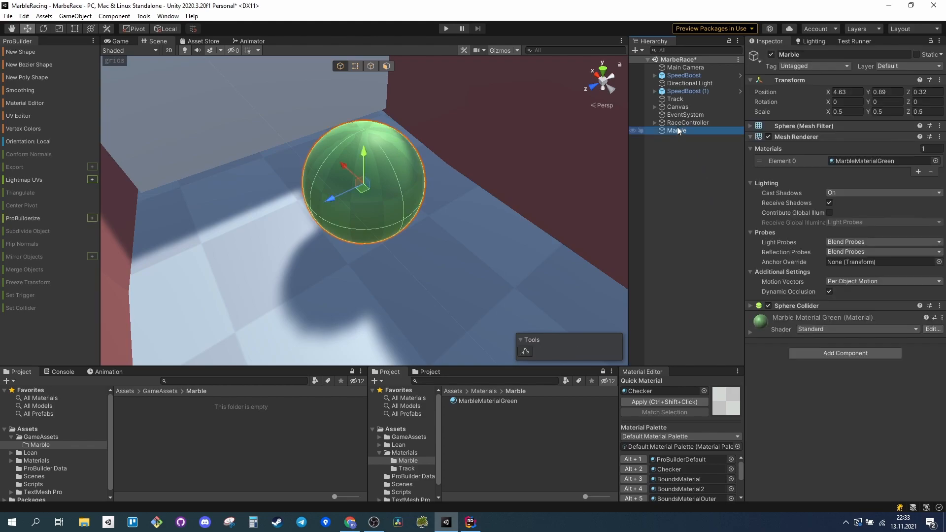
click(820, 356)
text(rigi)
key(Return)
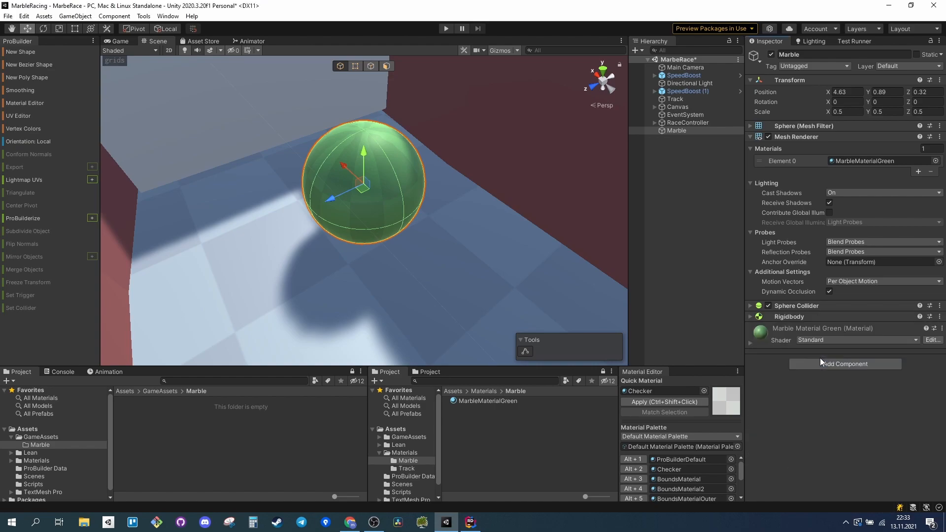
click(750, 315)
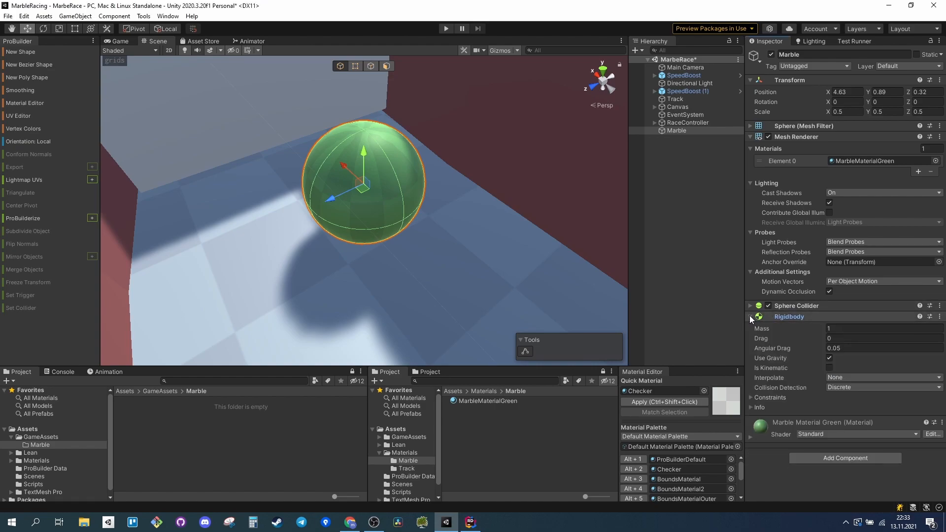
click(842, 330)
text(10)
key(Tab)
key(Tab)
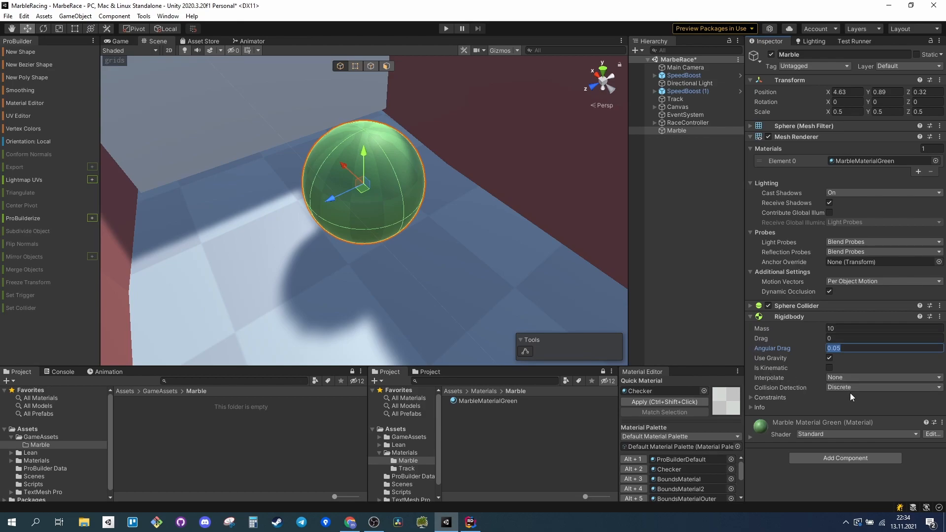
click(754, 396)
click(755, 398)
Create a physic material named MarblePhysicsMaterial in the GameAssets/Marble folder.
click(751, 306)
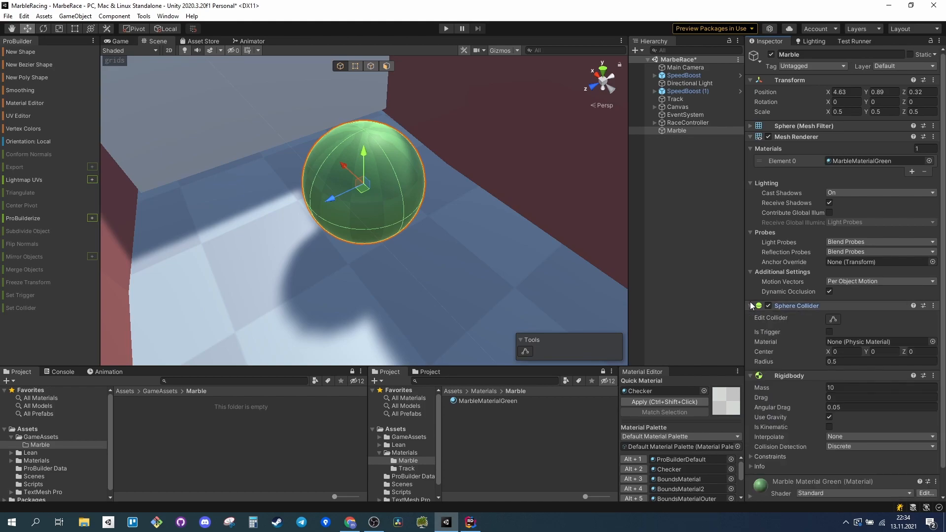
right_click(178, 439)
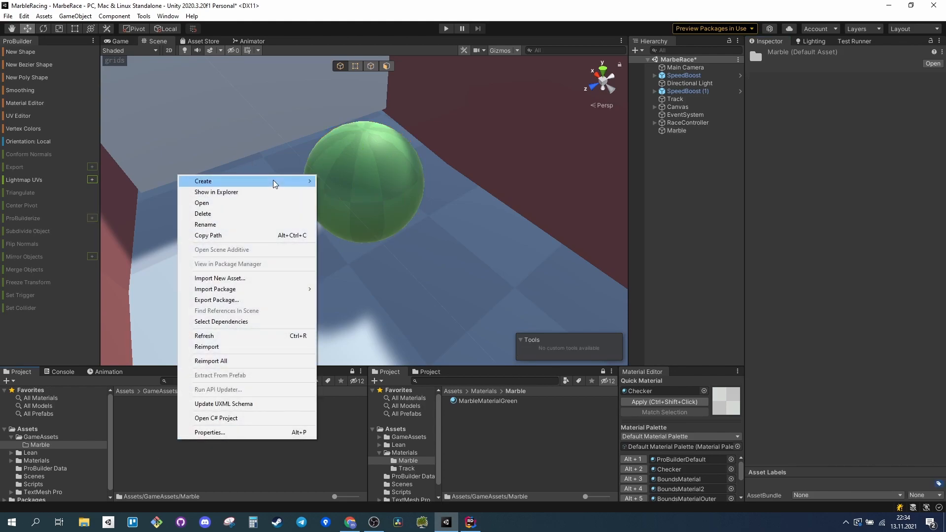
mouse_move(273, 181)
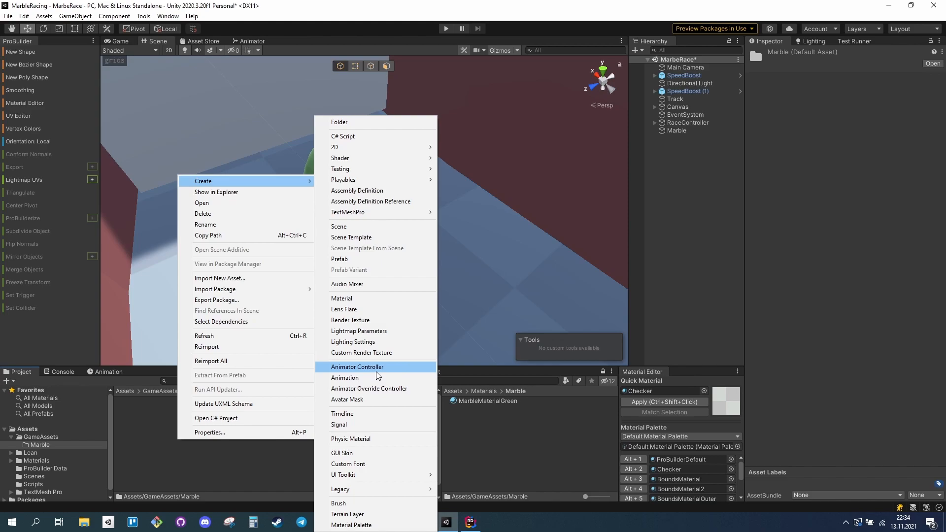
click(381, 438)
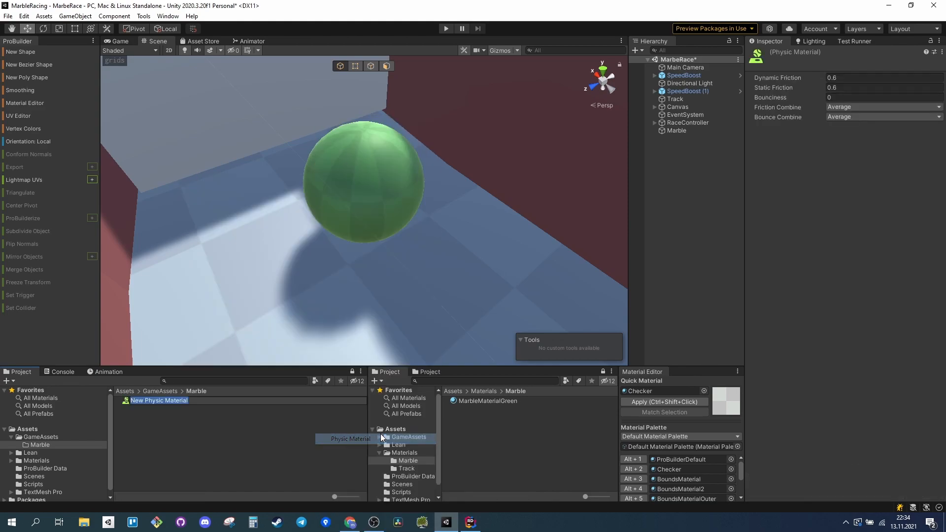
text(Marbl)
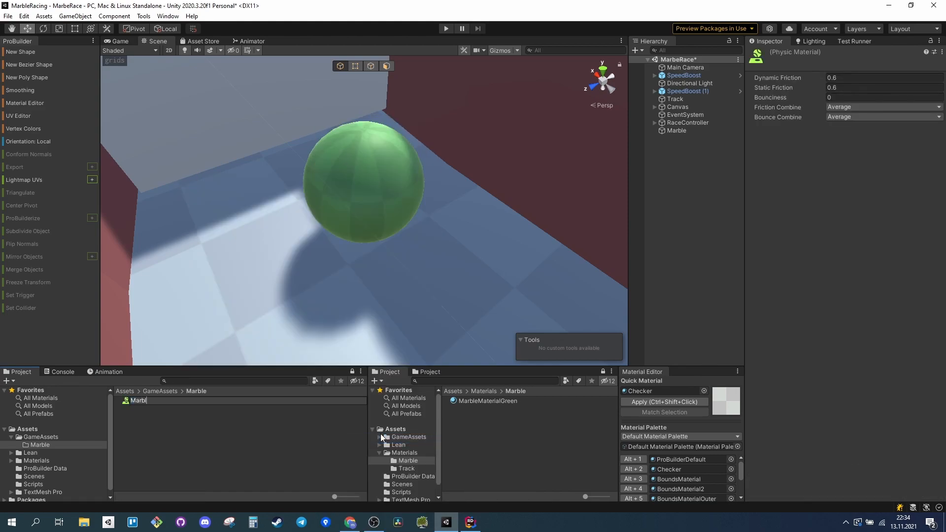
text(ePhysicsMaterial)
key(Return)
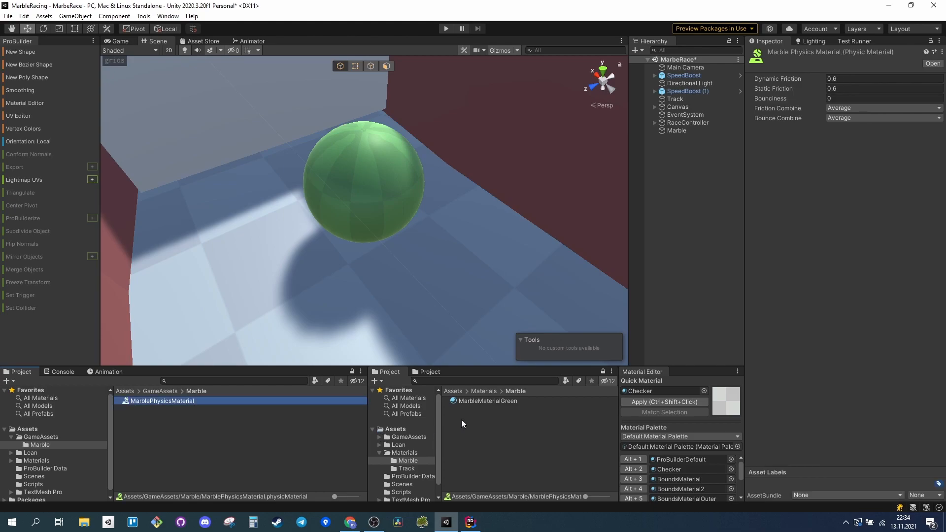
Set MarblePhysicsMaterial's dynamic friction to 0.05, static friction to 0.1 and bounciness to 0.1.
click(847, 78)
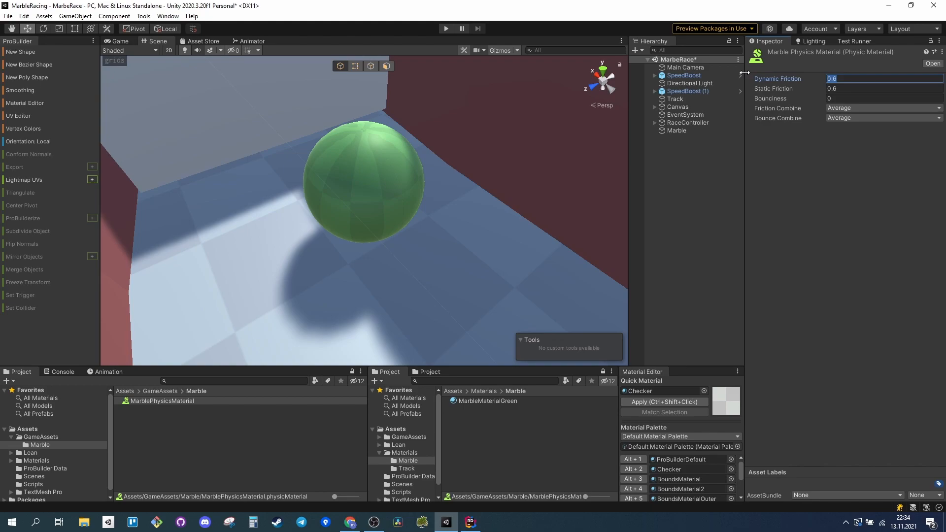
text(.05)
key(Tab)
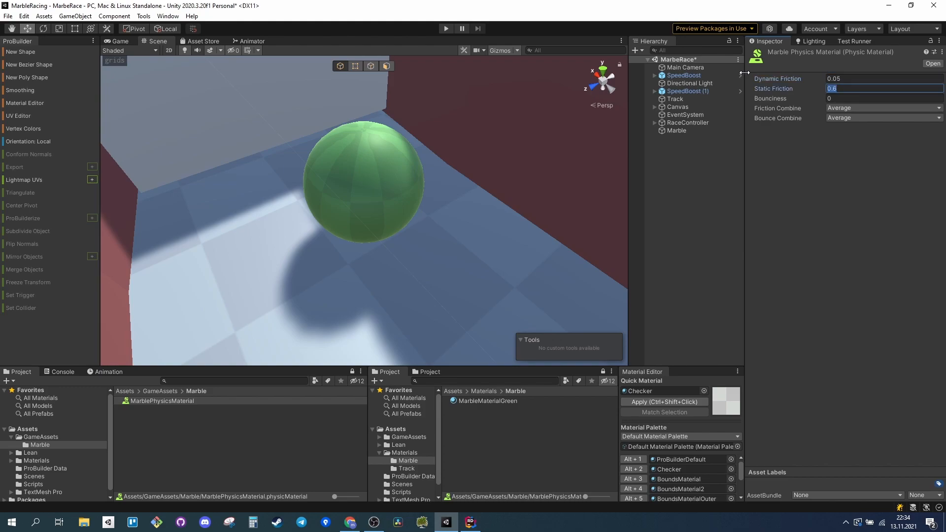
text(.1)
key(Tab)
text(.1)
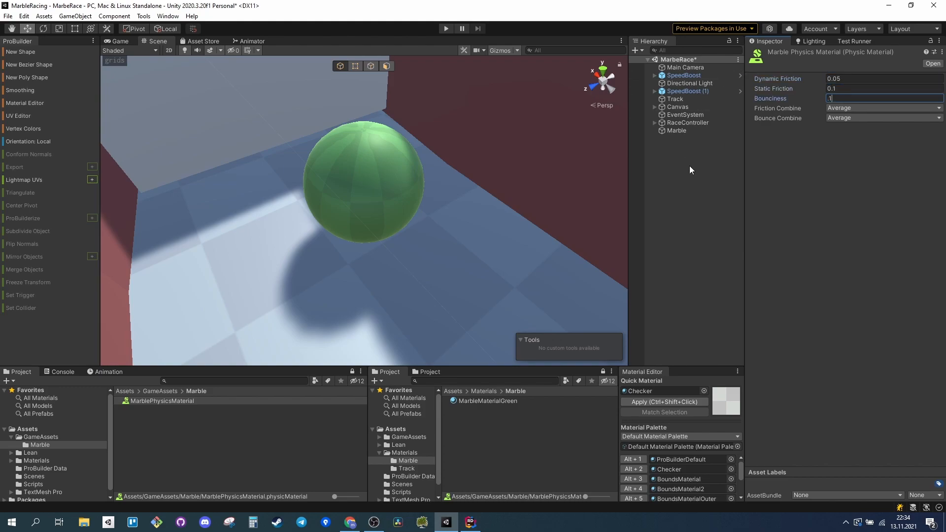
click(877, 237)
Assign MarblePhysicsMaterial to the Marble's Sphere Collider and save the Marble as a prefab in GameAssets/Marble.
click(680, 130)
drag(152, 400, 877, 342)
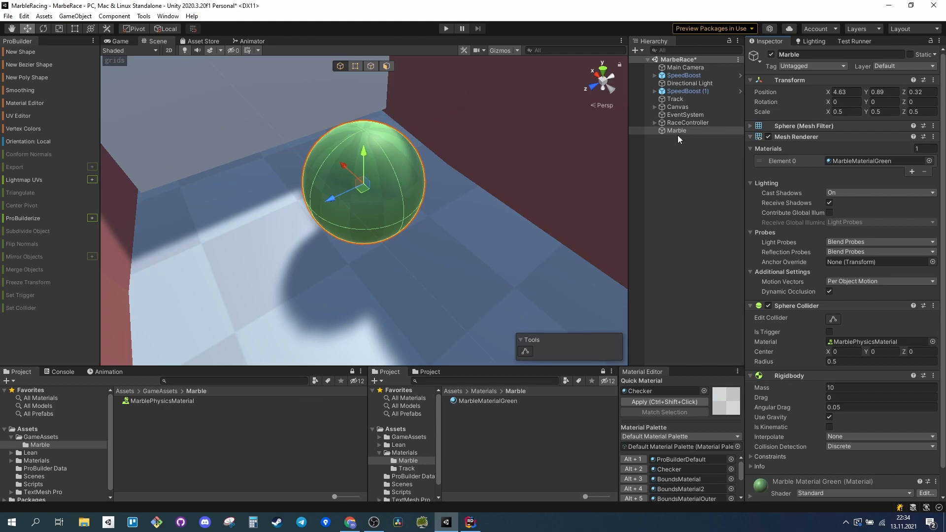
drag(680, 132, 140, 461)
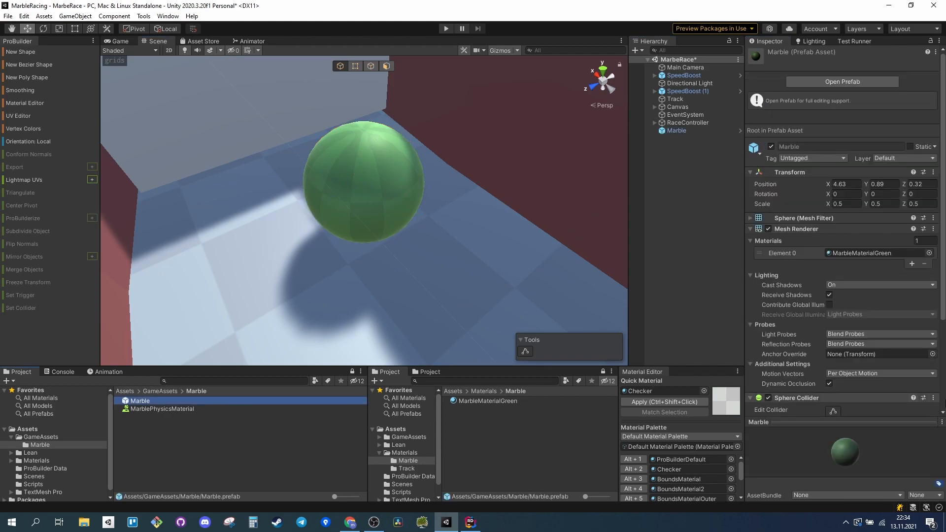
Review the Marble prefab's components, collapsing Transform and Mesh Renderer to examine the Sphere Collider and Rigidbody settings.
scroll(848, 363, down, 3)
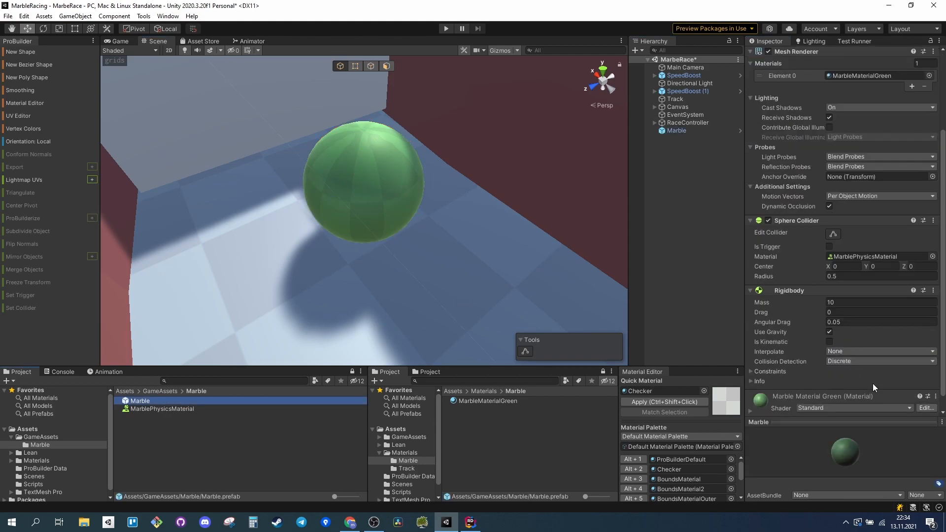
scroll(868, 355, up, 3)
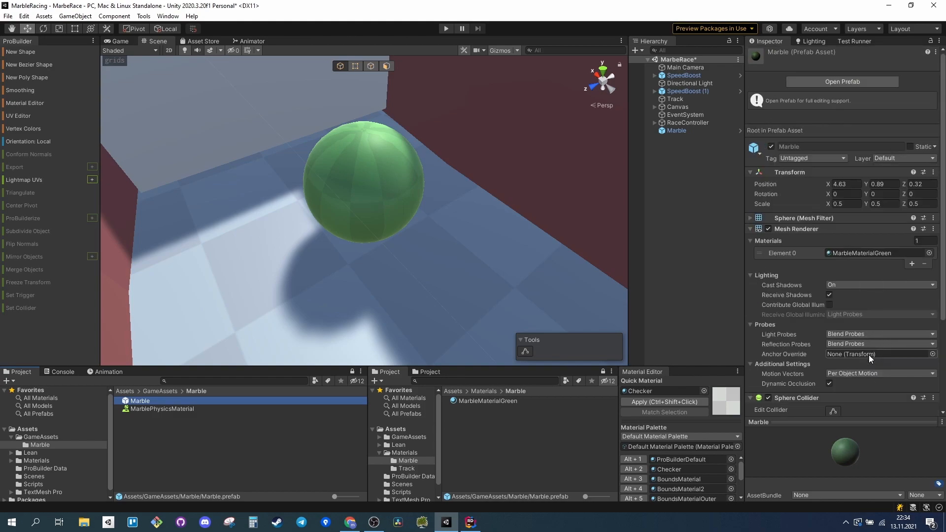
click(783, 229)
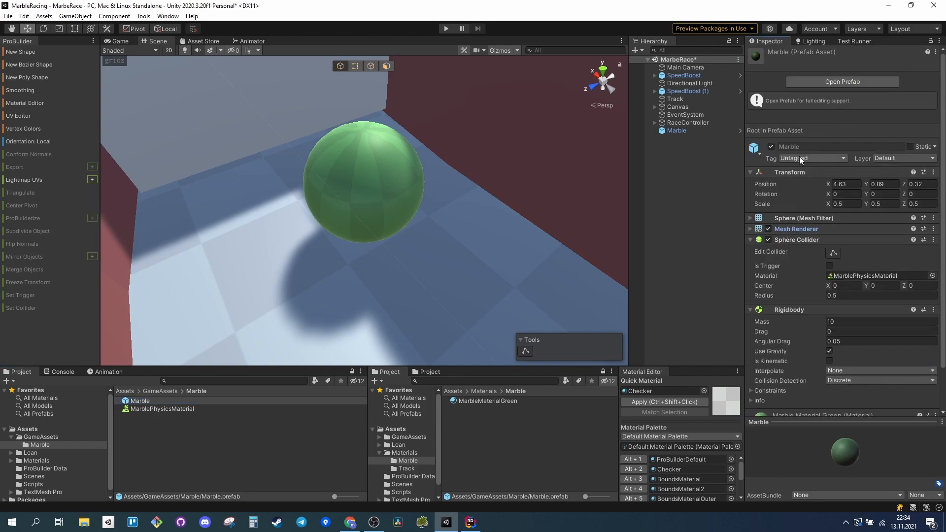
click(790, 171)
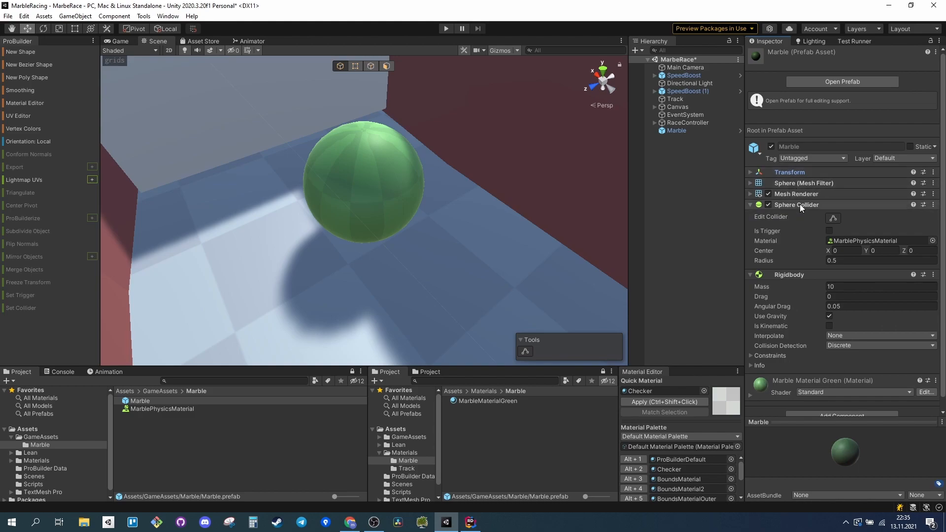
click(800, 205)
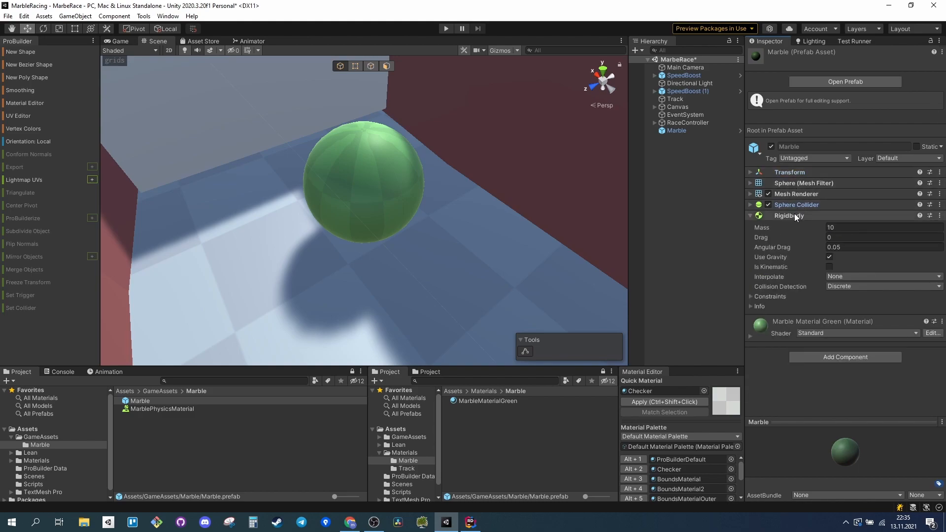
click(750, 204)
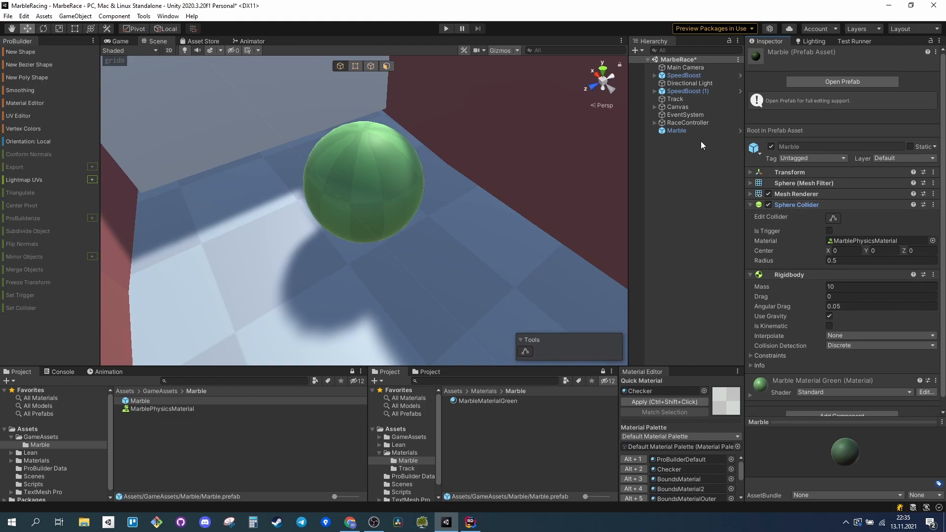
click(675, 132)
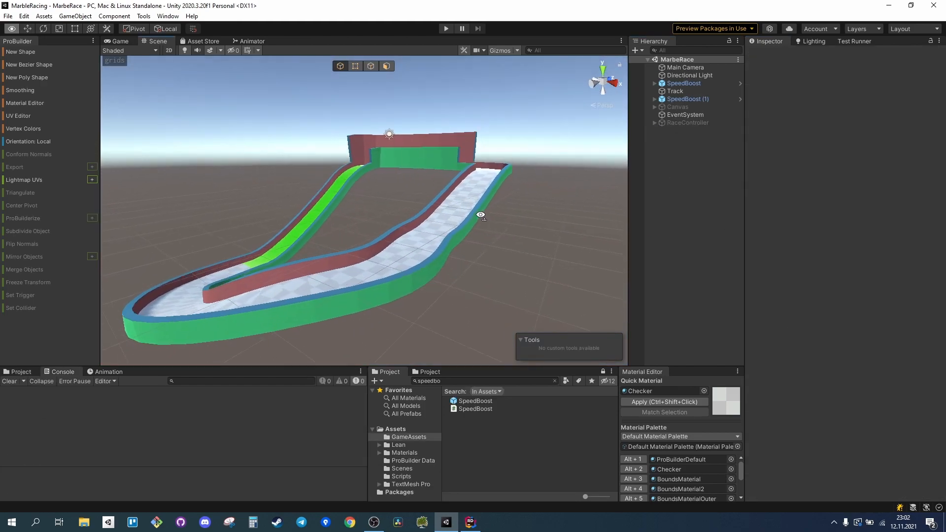
Inspect the SpeedBoost object's box trigger and Speed Boost script settings on the track's green downhill section.
alt+drag(481, 215, 725, 225)
right_drag(725, 219, 809, 220)
key(s)
key(q)
key(a)
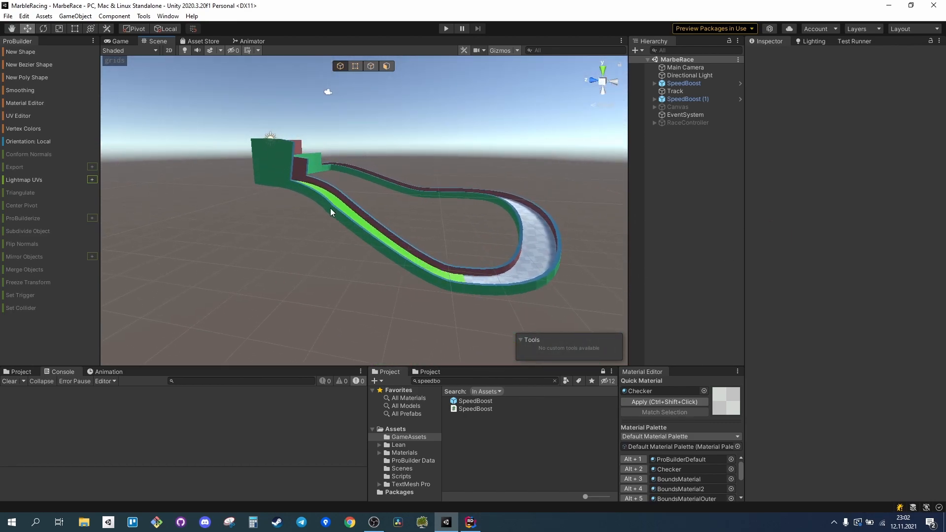
click(685, 83)
right_drag(445, 240, 396, 245)
key(w)
key(d)
key(s)
key(q)
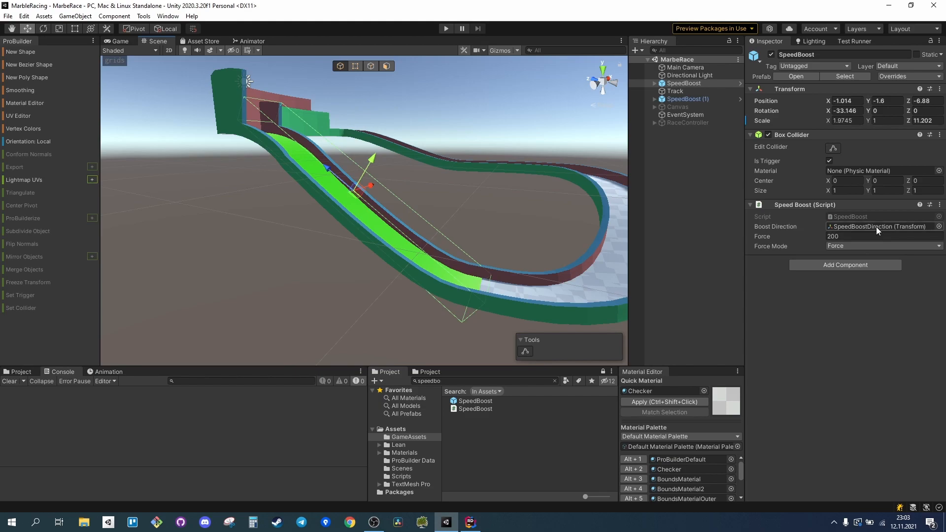
Open the SpeedBoost script in JetBrains Rider and examine how OnTriggerStay adds force to the Rigidbody.
right_click(814, 205)
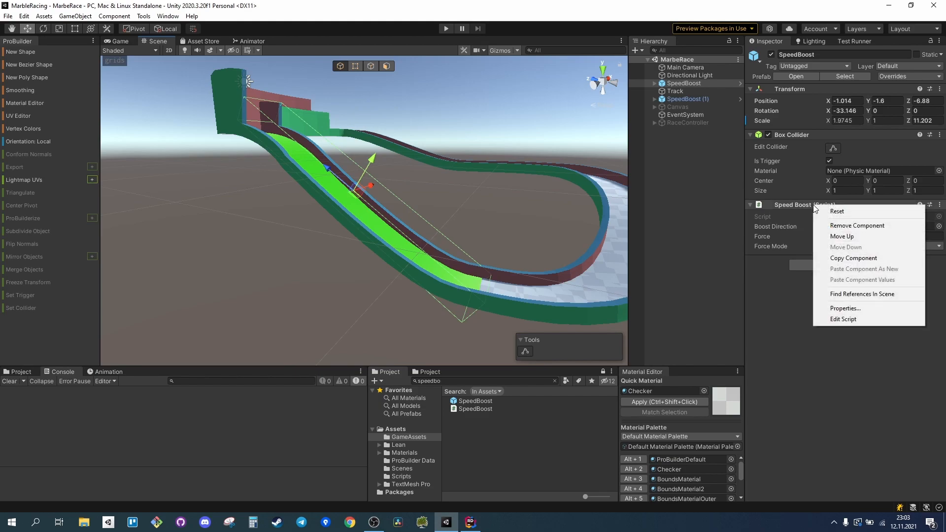
click(847, 319)
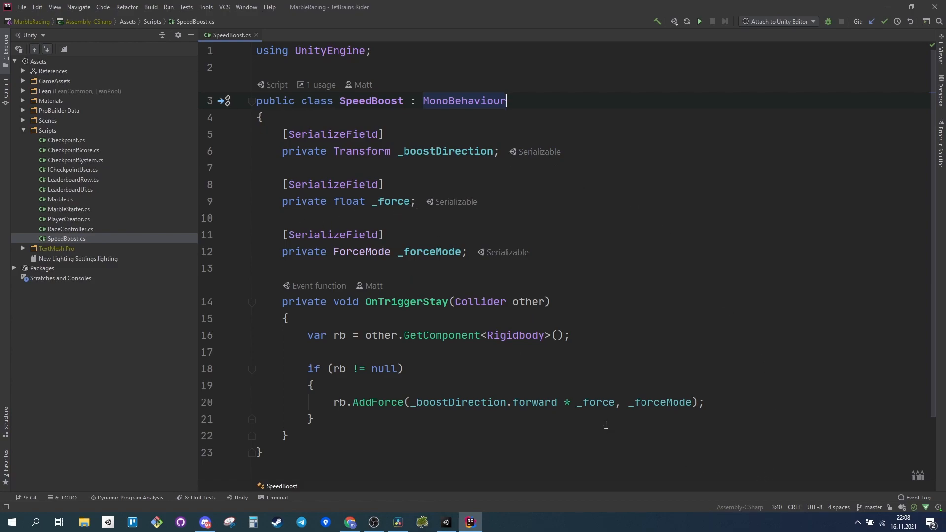
mouse_move(605, 409)
mouse_move(667, 397)
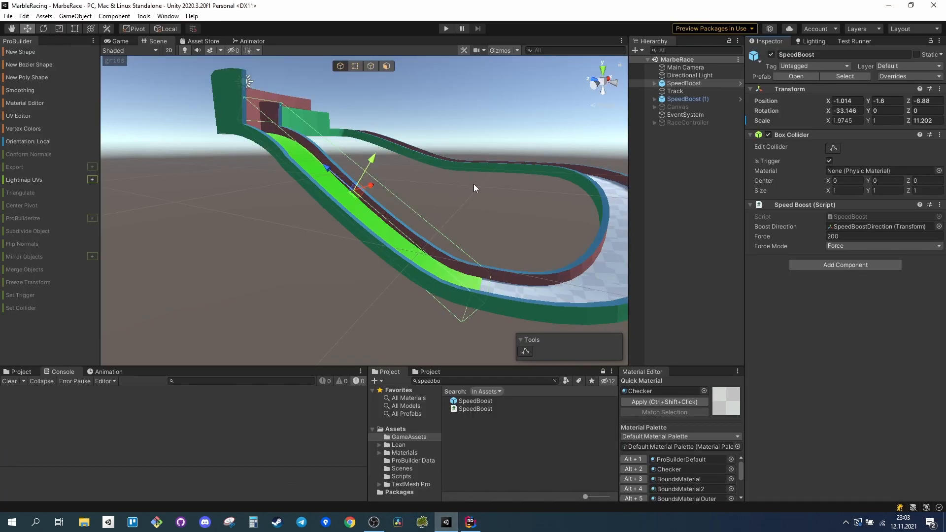
Return to Unity and compare SpeedBoost (1) with SpeedBoost, including the latter's SpeedBoostDirection child.
alt+drag(474, 187, 468, 232)
click(697, 98)
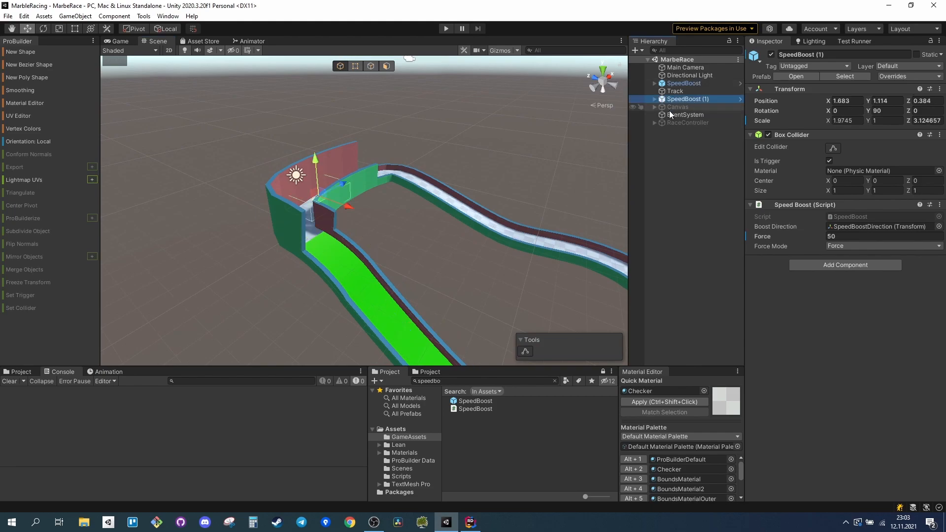
key(f)
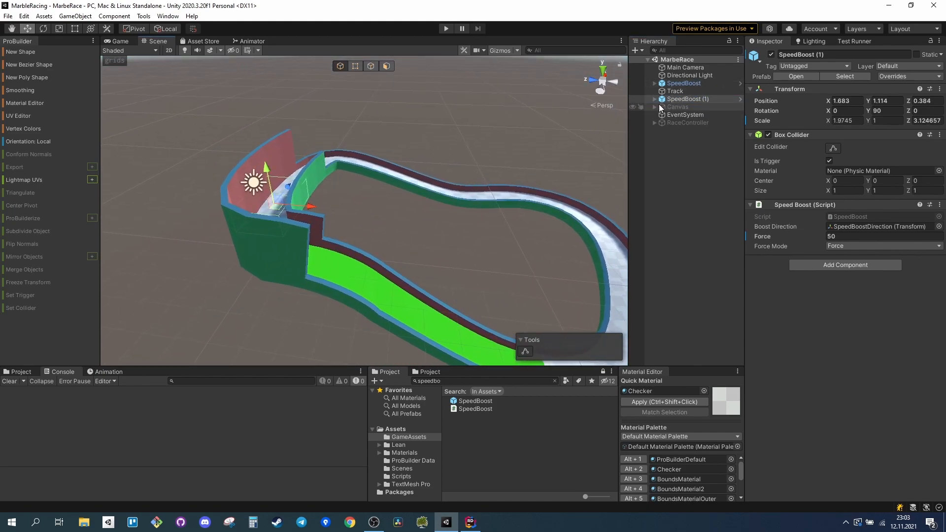
click(683, 83)
key(f)
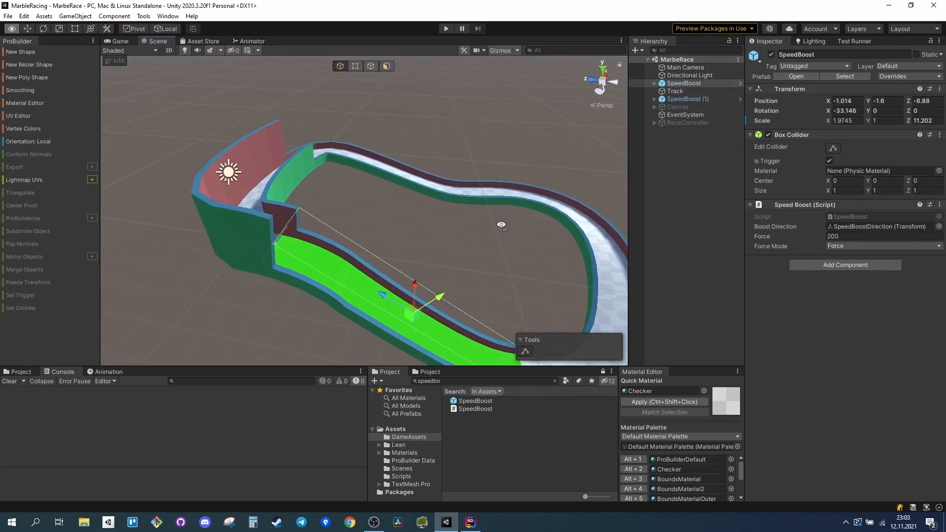
click(654, 83)
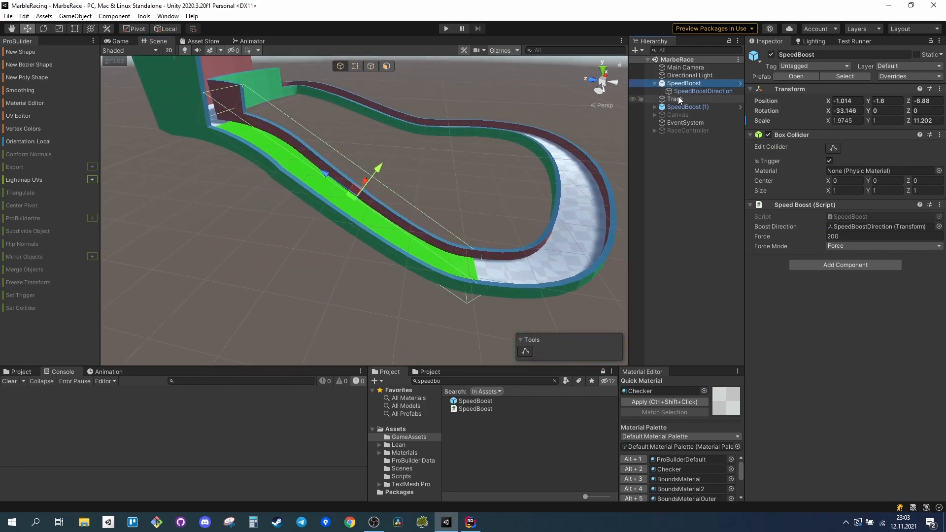
click(682, 93)
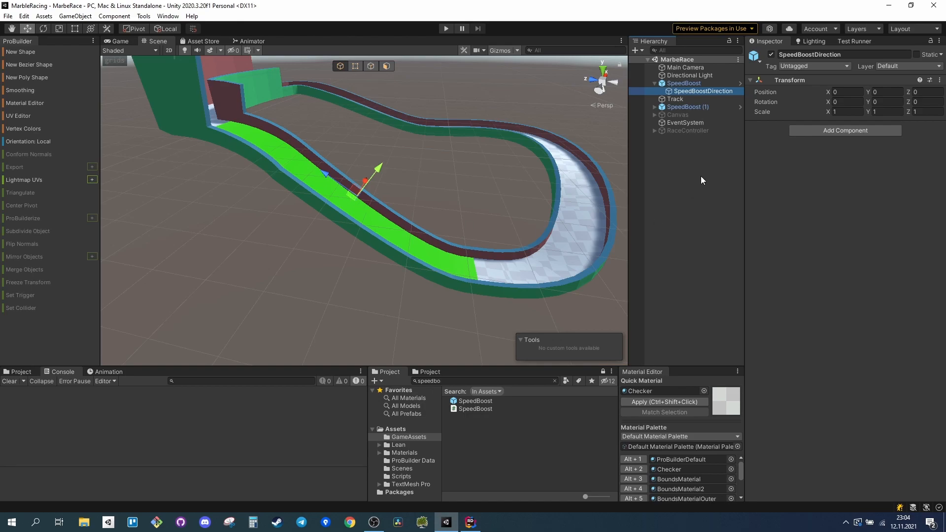
click(695, 165)
Search the project assets for marble and place the Marble prefab on the upper track.
right_drag(542, 164, 438, 151)
click(471, 378)
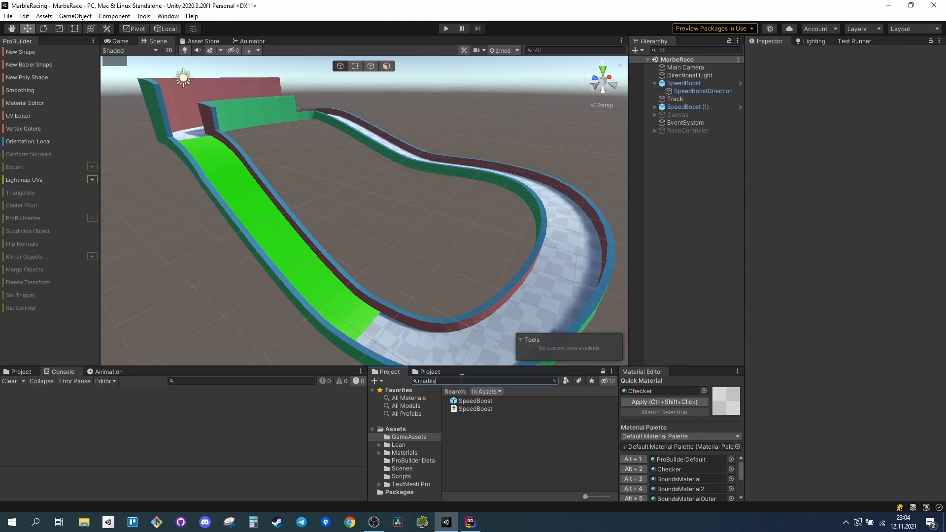
drag(471, 408, 351, 123)
Move the Marble over the white track surface, to position X 8.09 and Y 0.69.
key(d)
right_drag(420, 158, 445, 120)
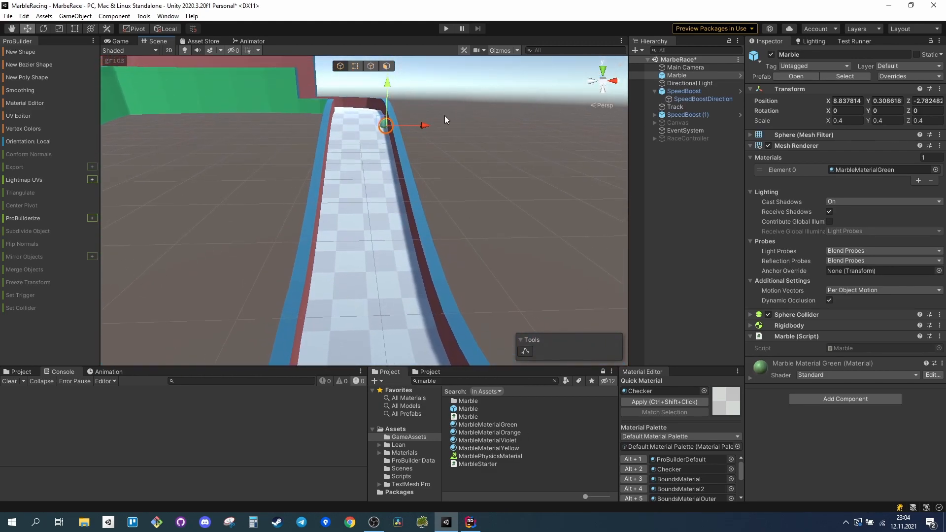
drag(427, 127, 401, 133)
drag(363, 83, 362, 64)
Align the Main Camera with a scene view showing the whole track and start play mode.
right_drag(424, 217, 282, 251)
key(s)
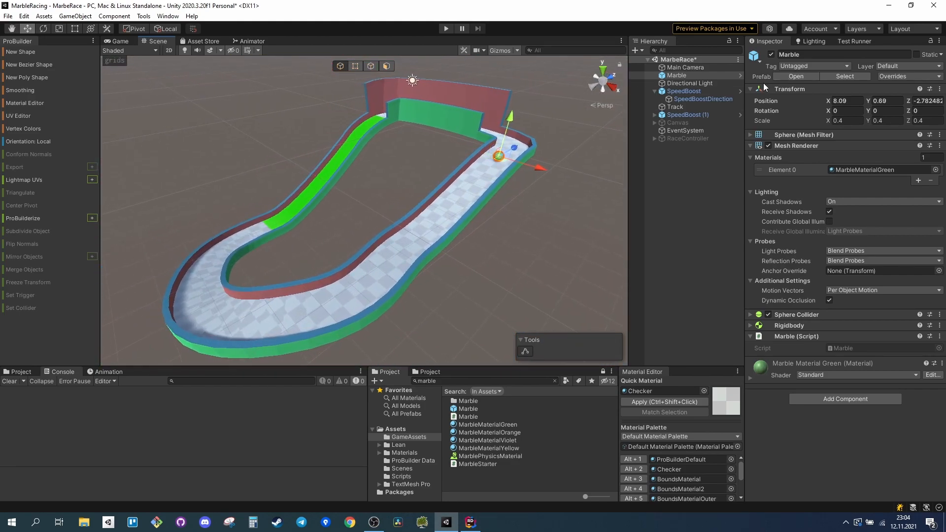
click(681, 67)
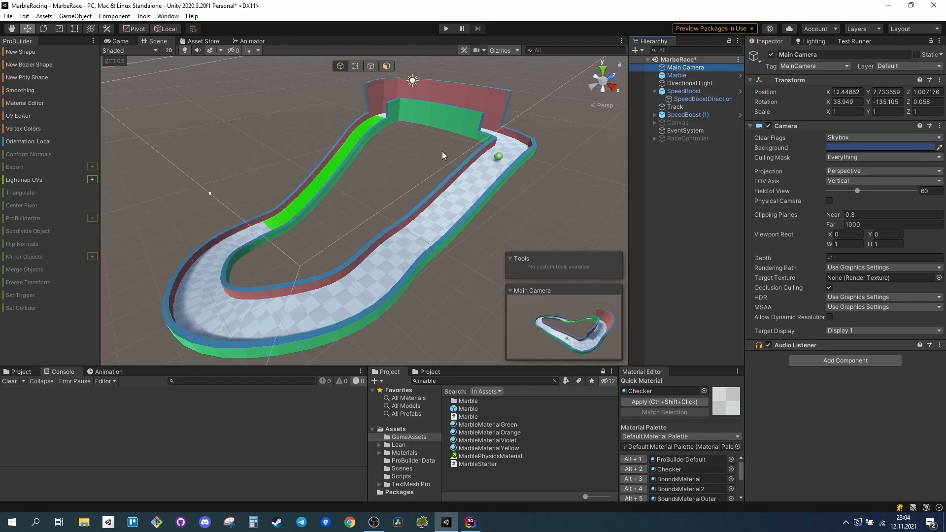
key(ctrl+shift+f)
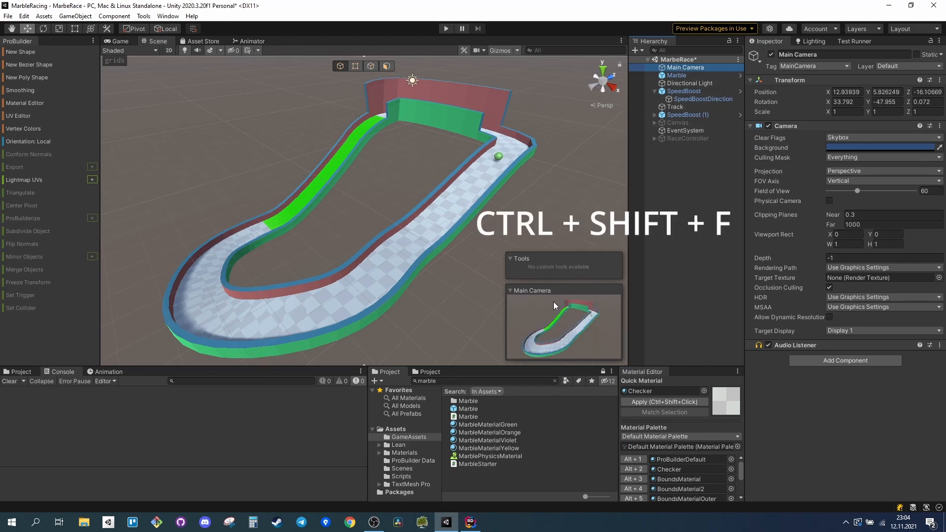
click(443, 30)
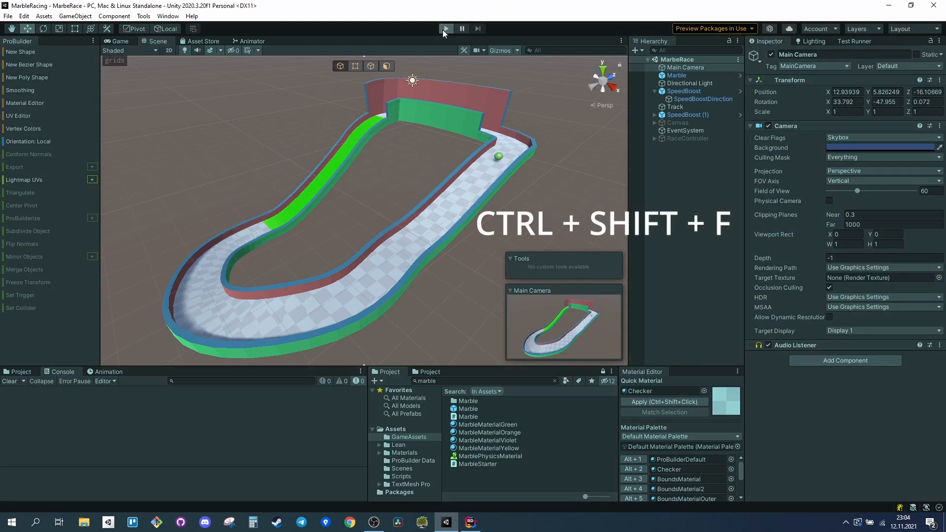